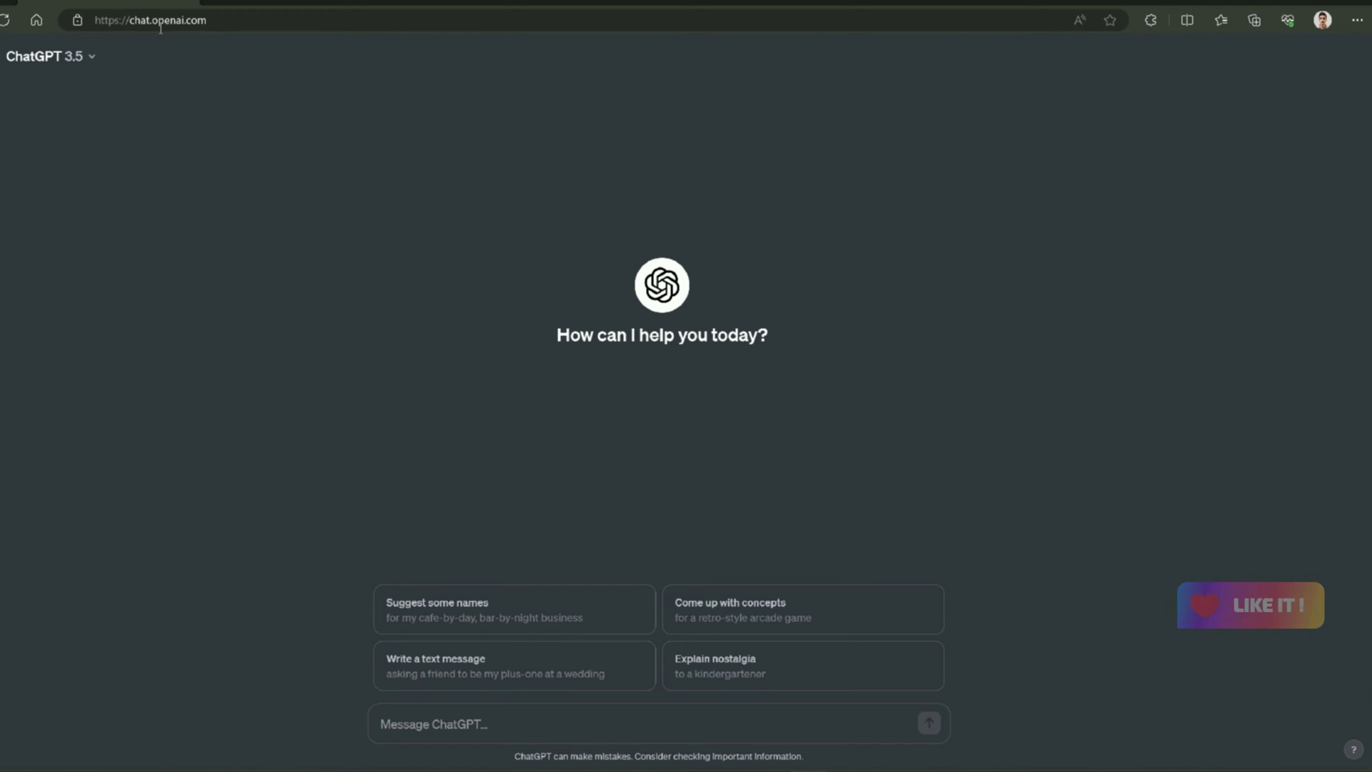
Step: Ask ChatGPT for a gym use case with Mermaid ERD code, and copy the code
left_click(438, 727)
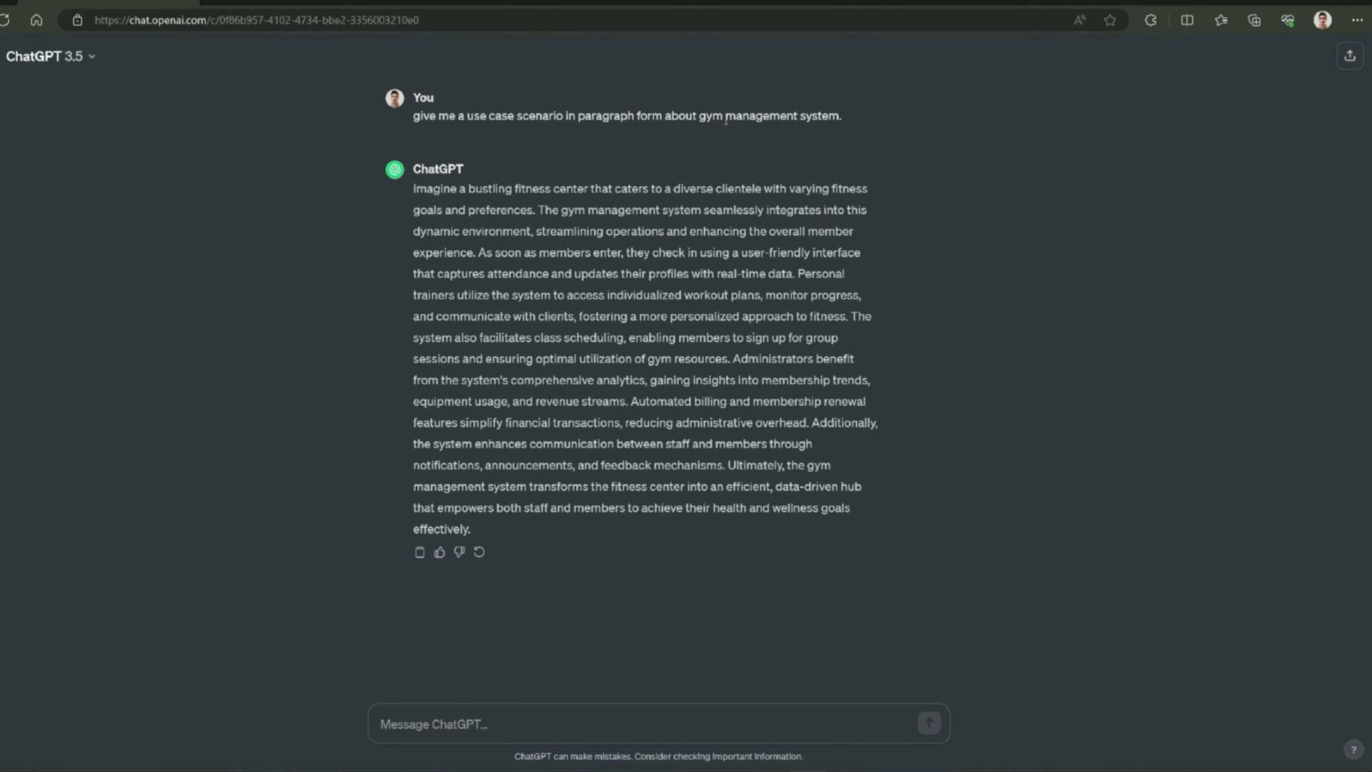
type("give me mermaid.js code for creating erd of my use case scenario.")
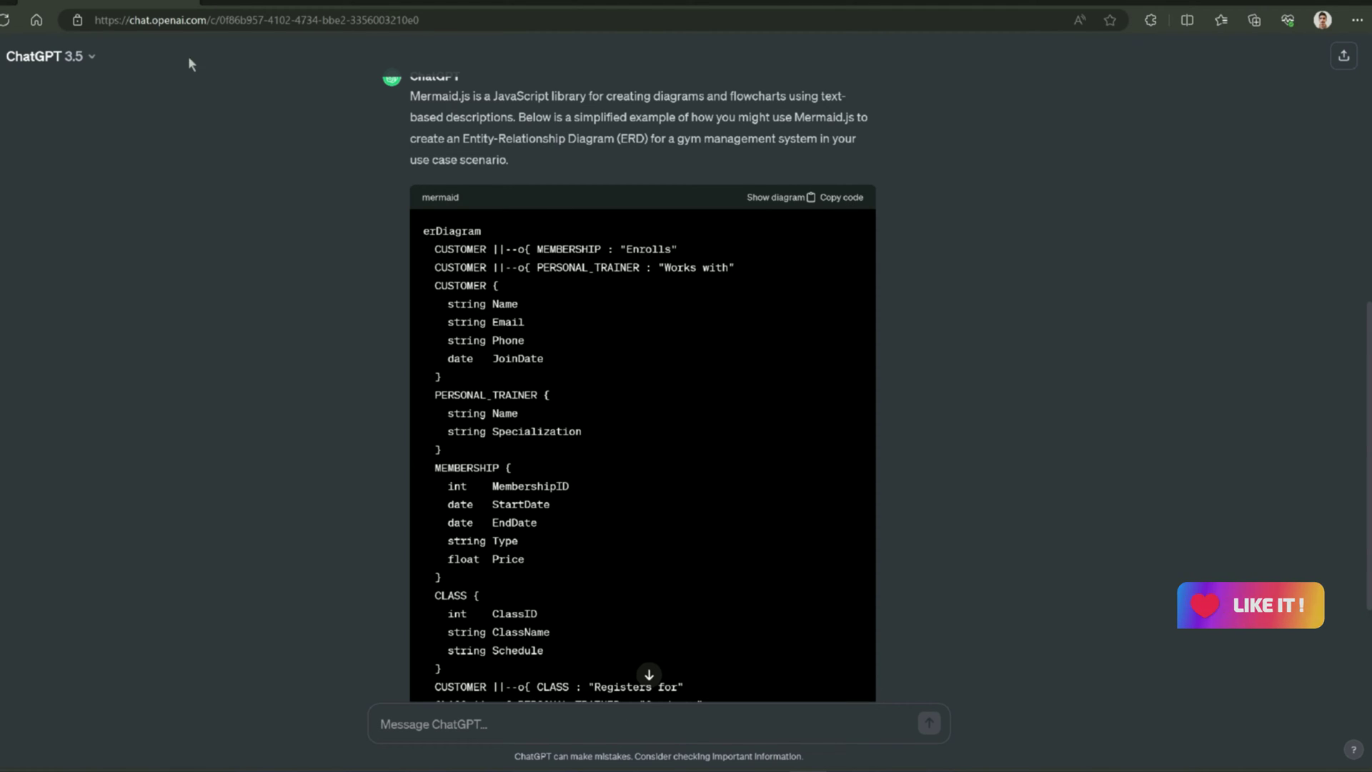
left_click(846, 206)
key("ctrl+t")
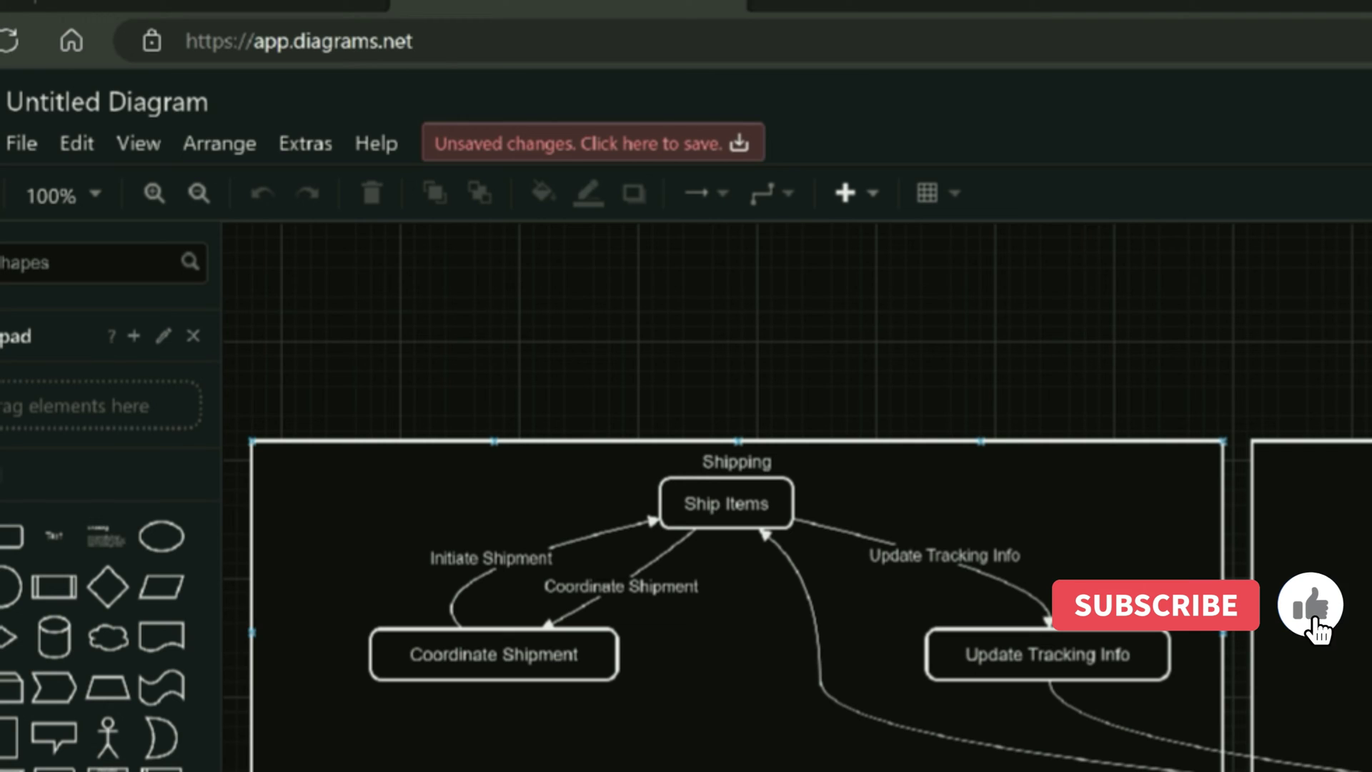
Step: Create a new diagram from the Blank Diagram template
key("Escape")
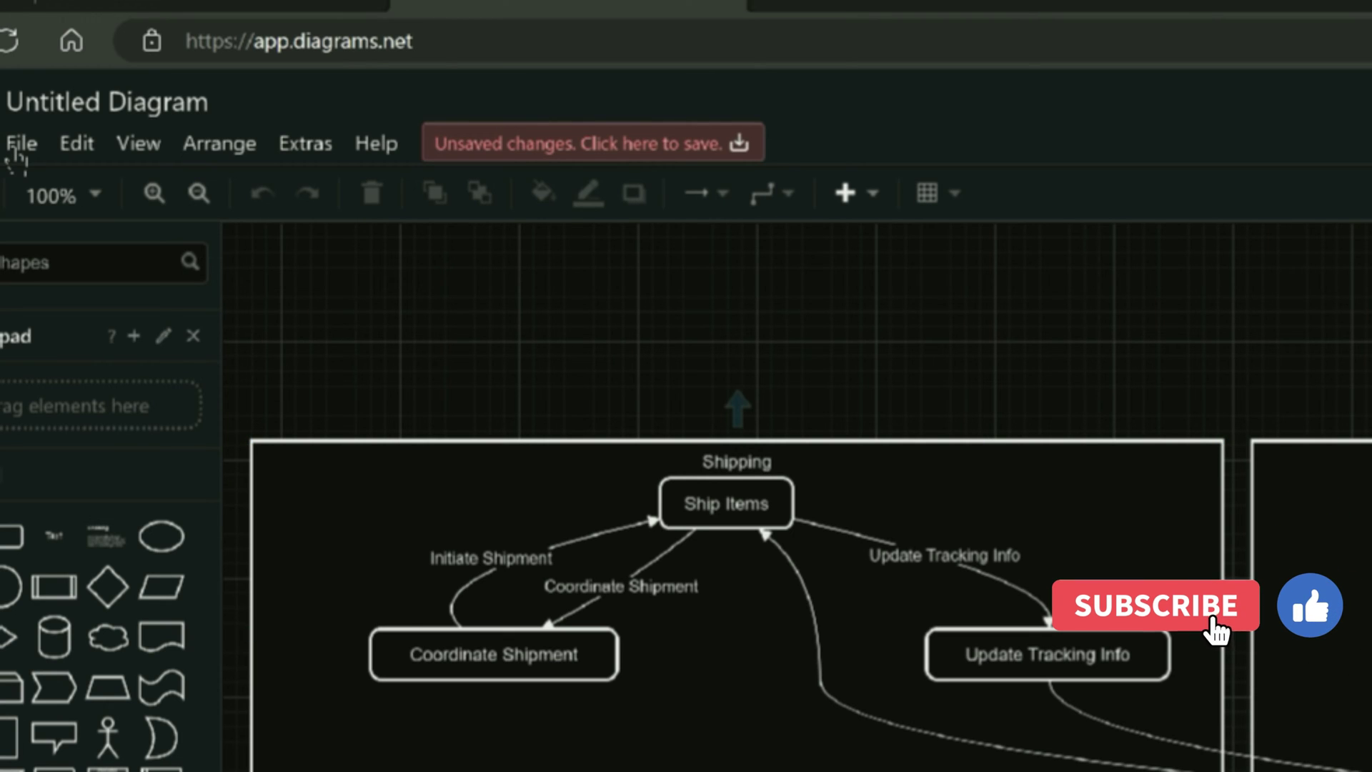
left_click(22, 145)
left_click(92, 201)
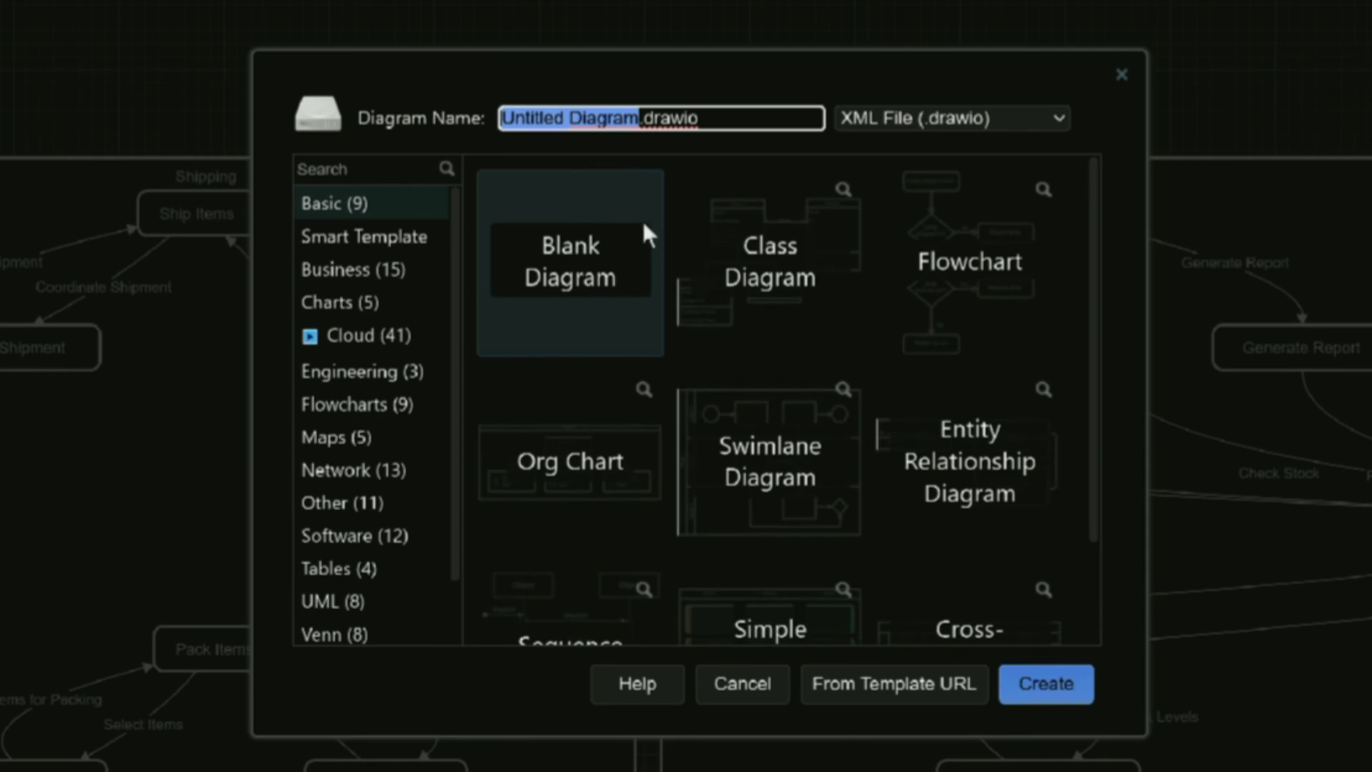
left_click(570, 261)
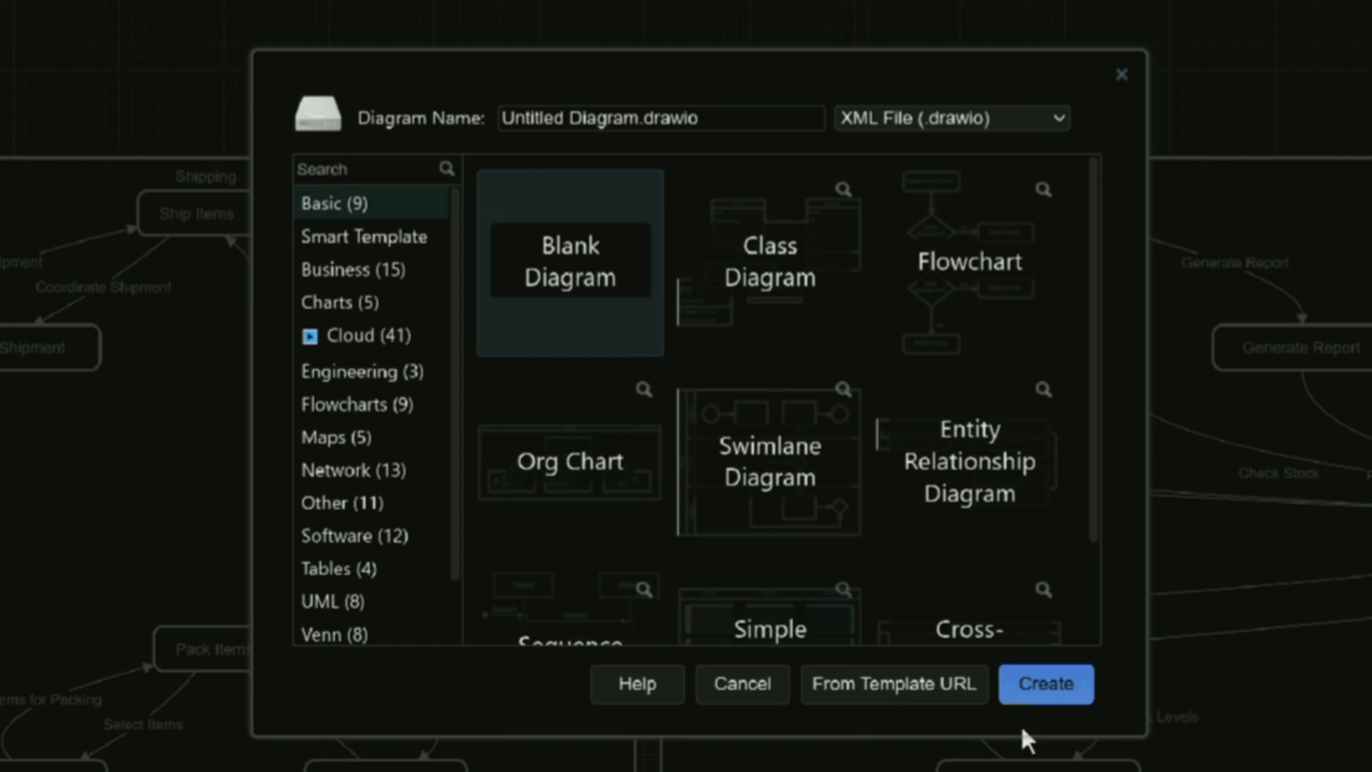
left_click(1059, 692)
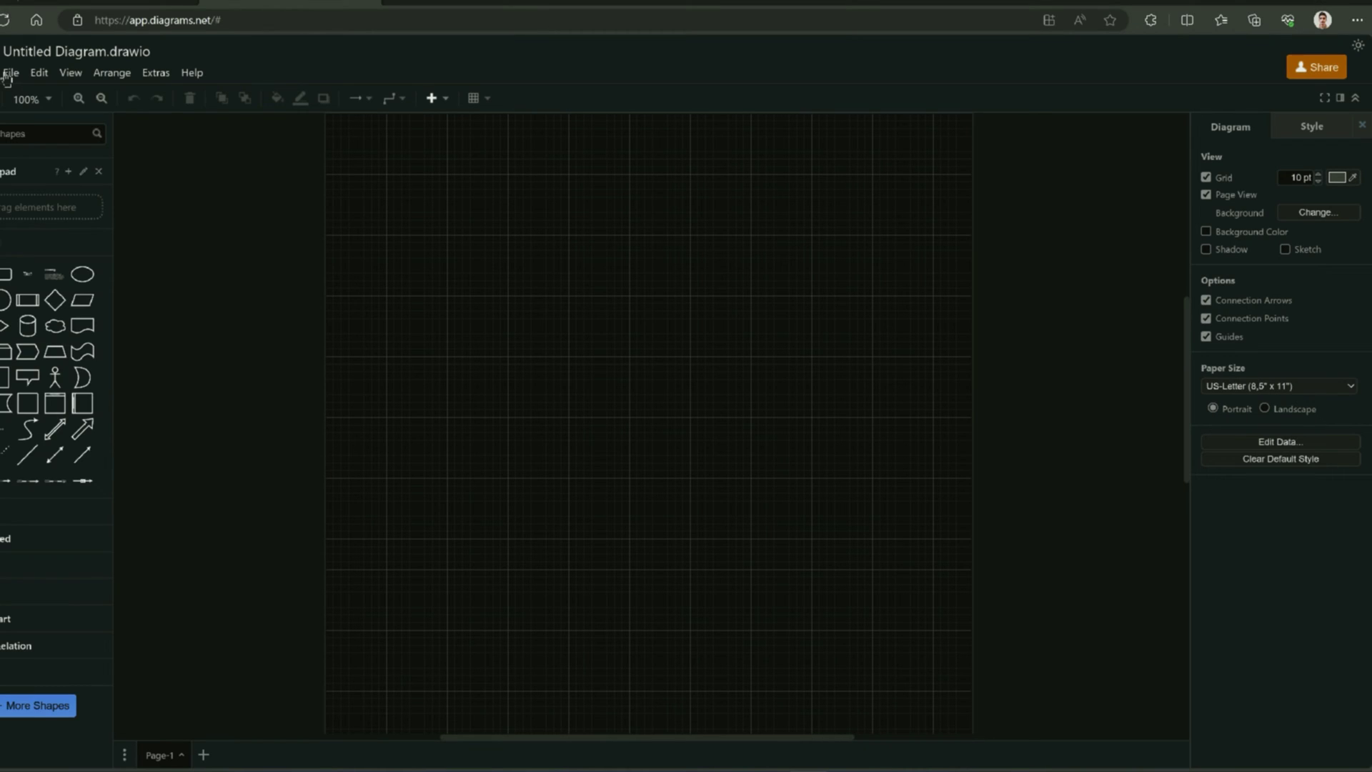
Step: Look through the editor's menu options, then close the menu
left_click(20, 197)
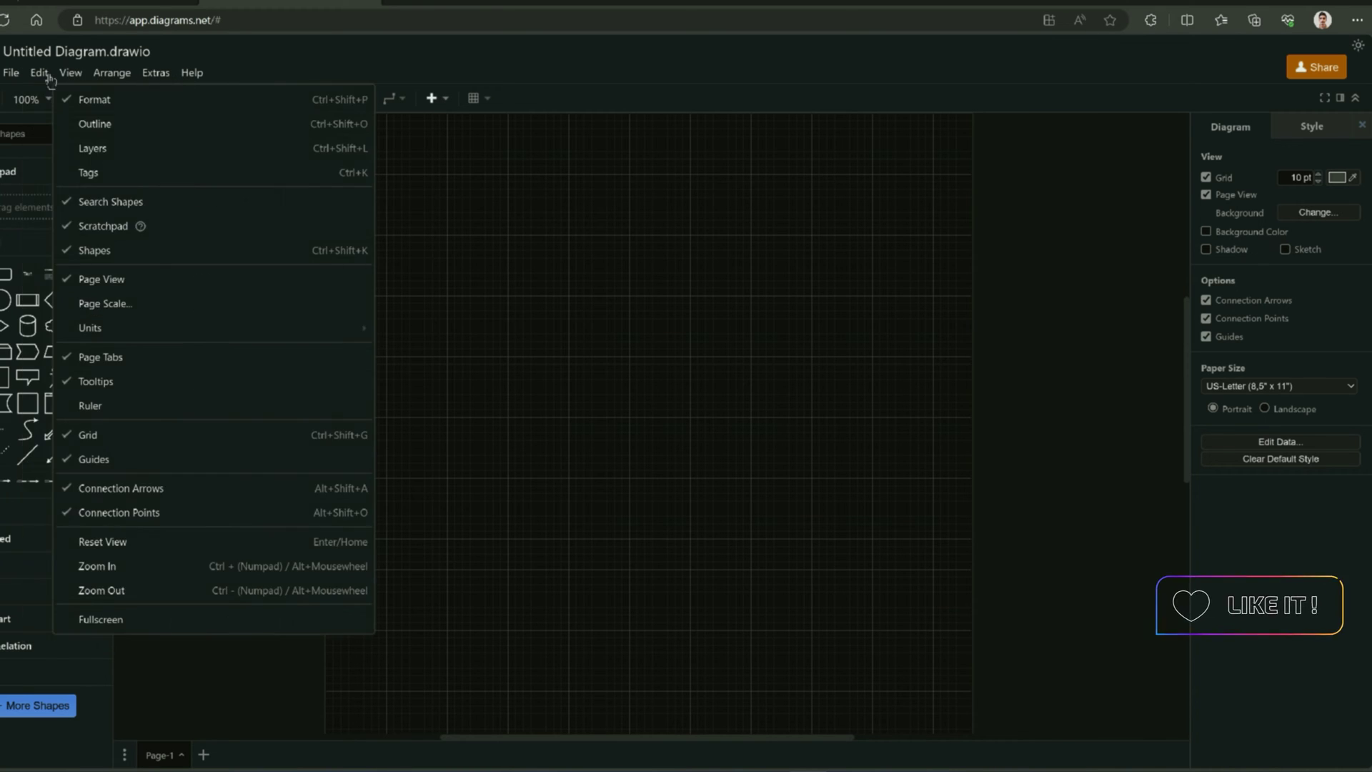
key("Escape")
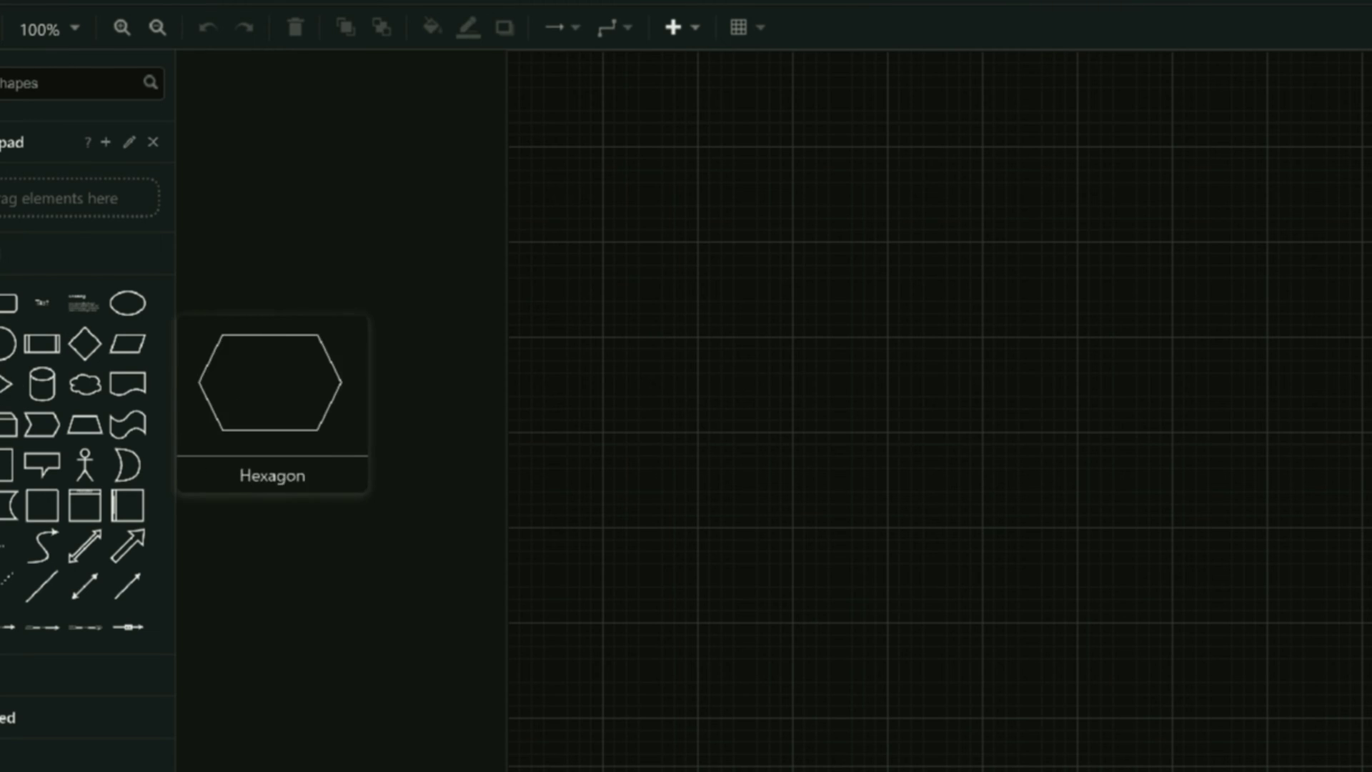
mouse_move(7, 343)
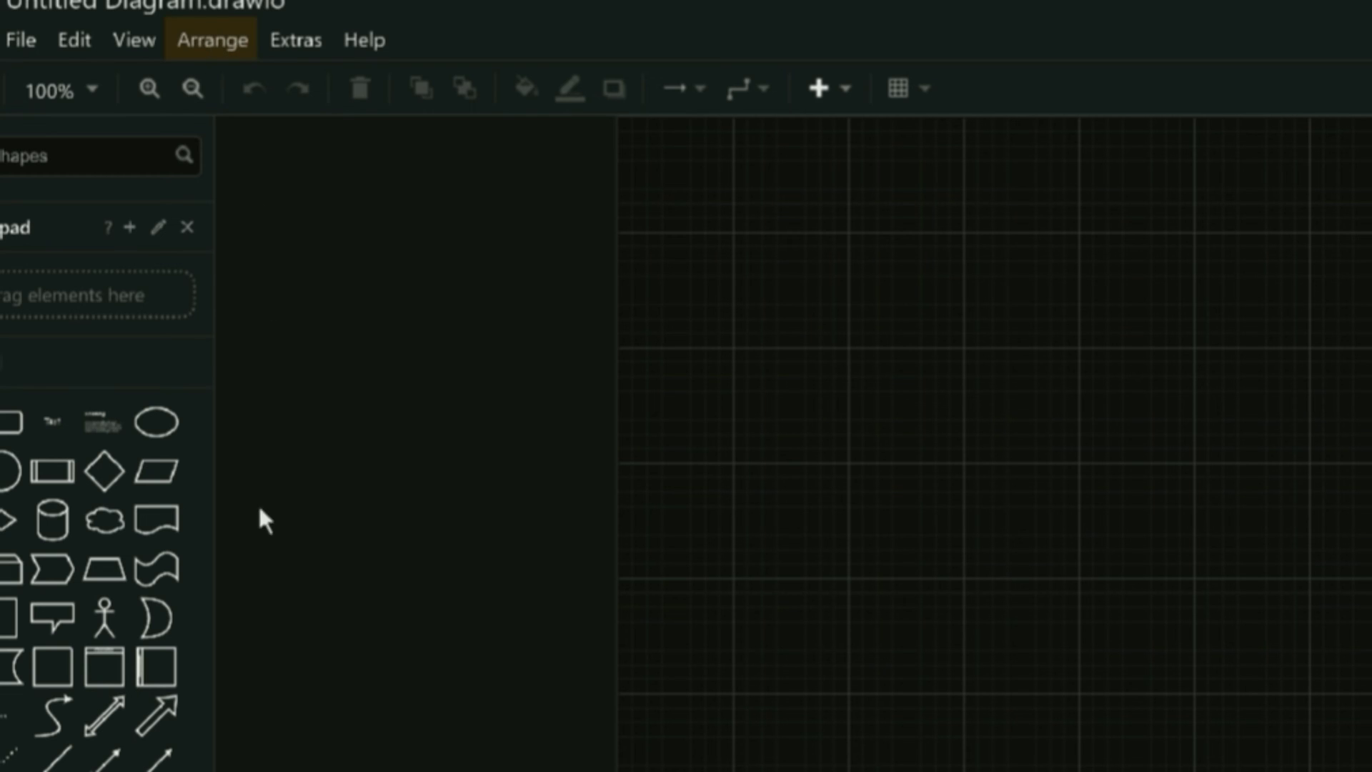
Step: Paste the copied gym ERD code into the Mermaid import box, replacing the sample, and insert it
mouse_move(354, 556)
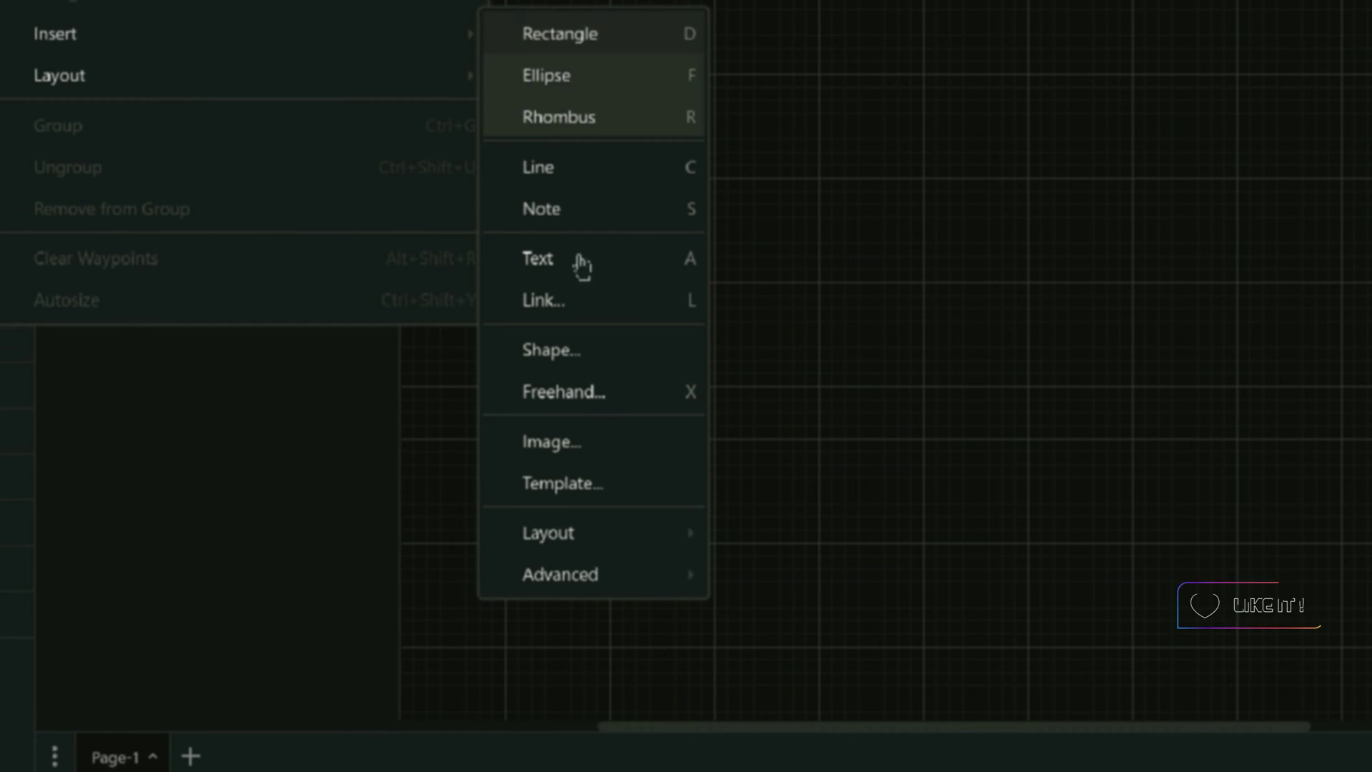
mouse_move(559, 574)
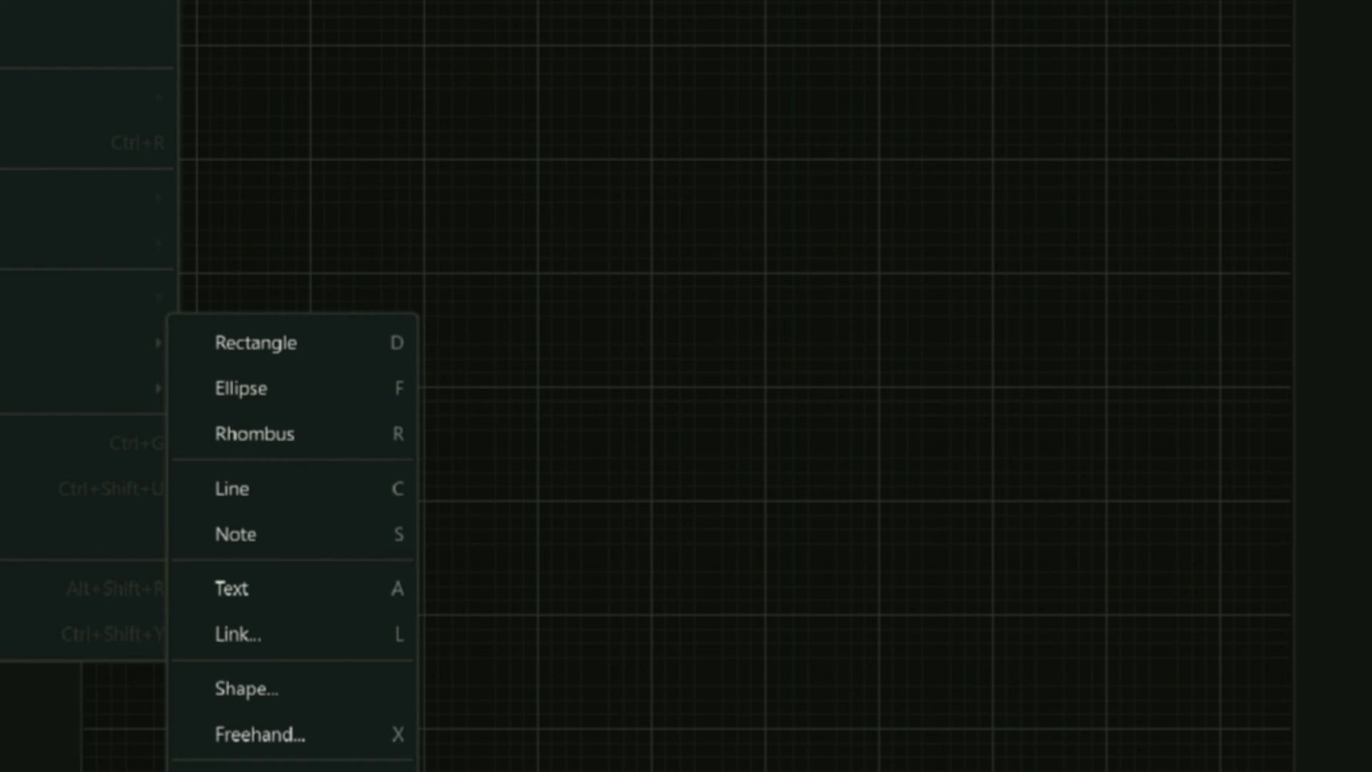
left_click(500, 768)
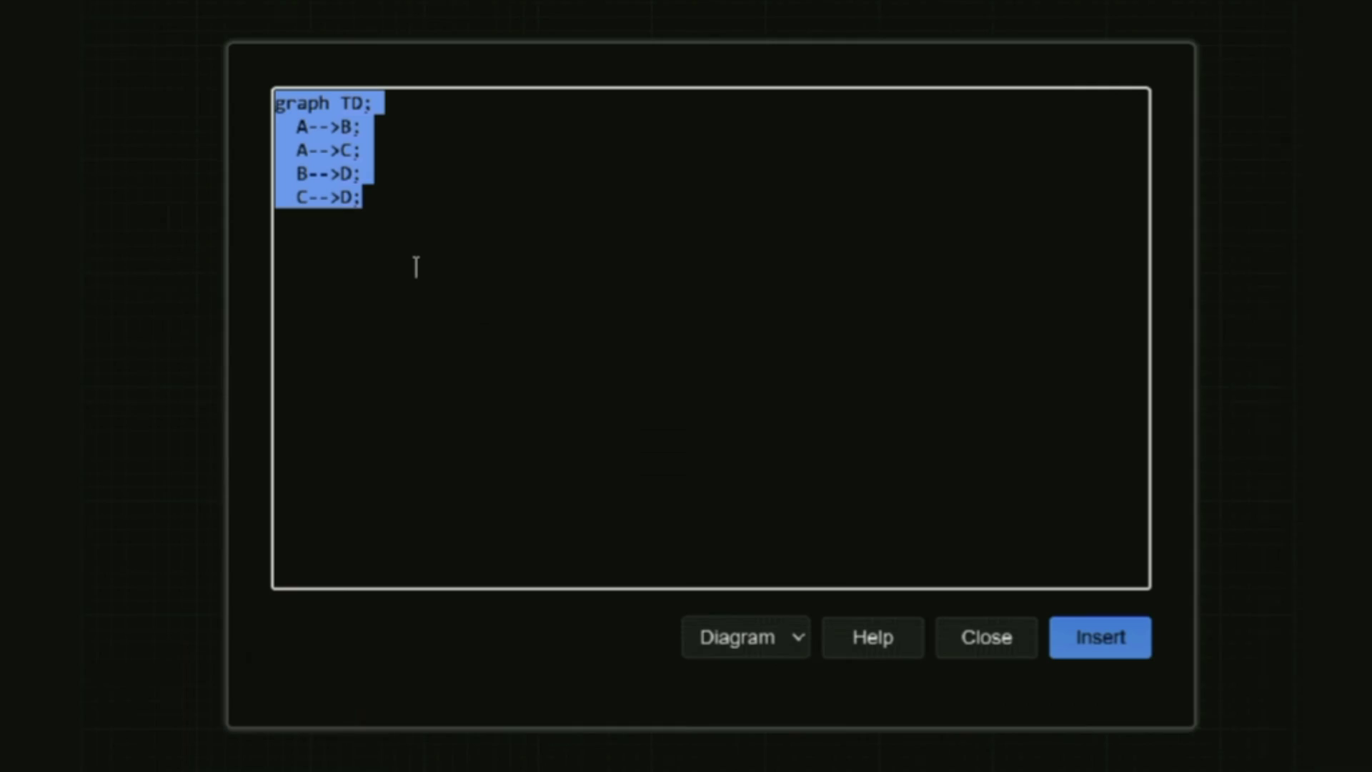
right_click(335, 150)
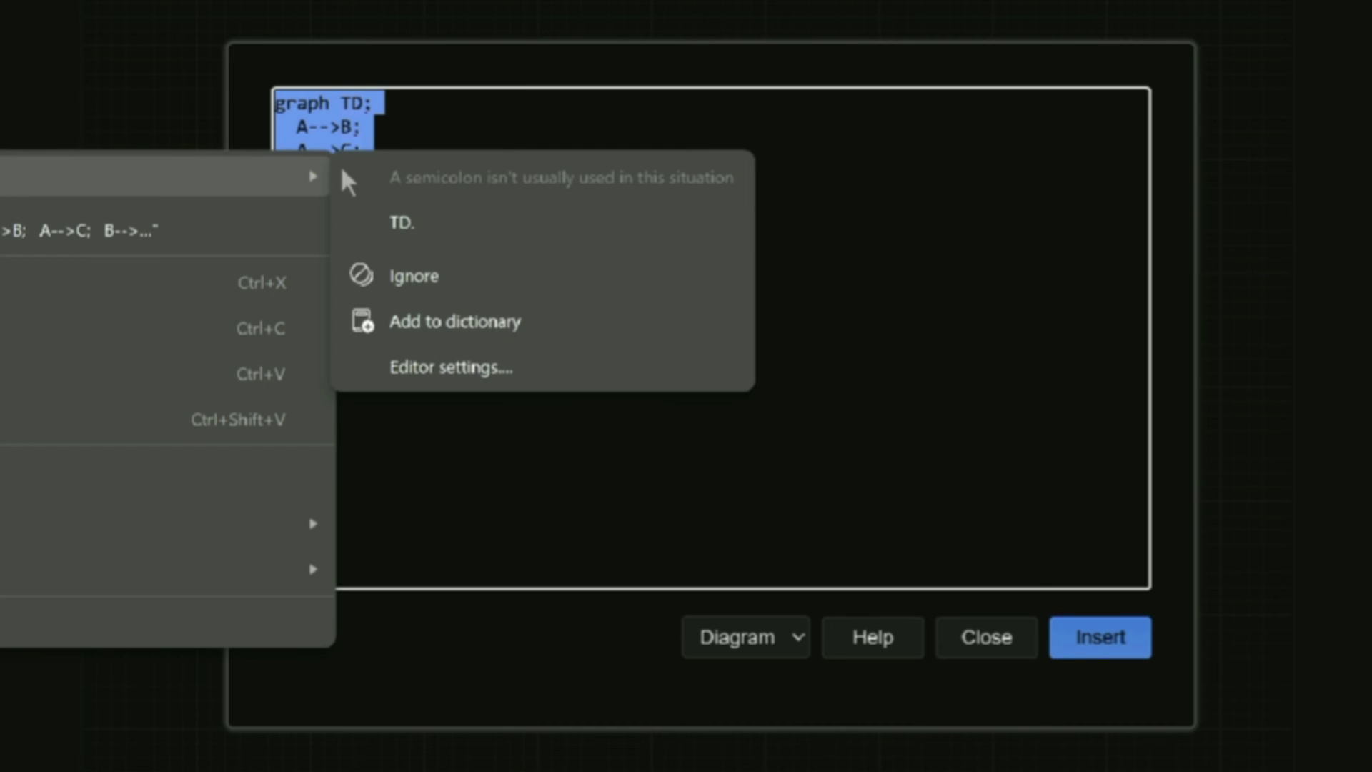
left_click(135, 419)
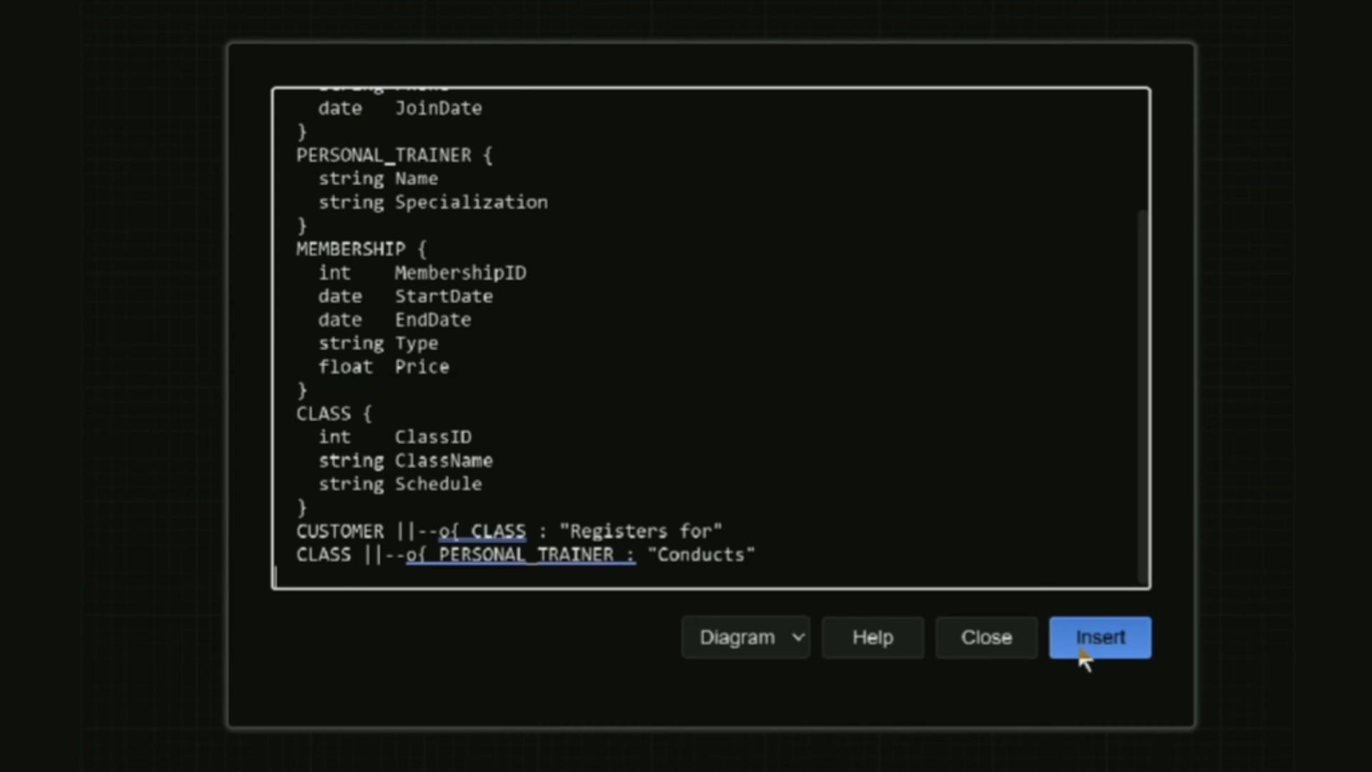
left_click(1104, 640)
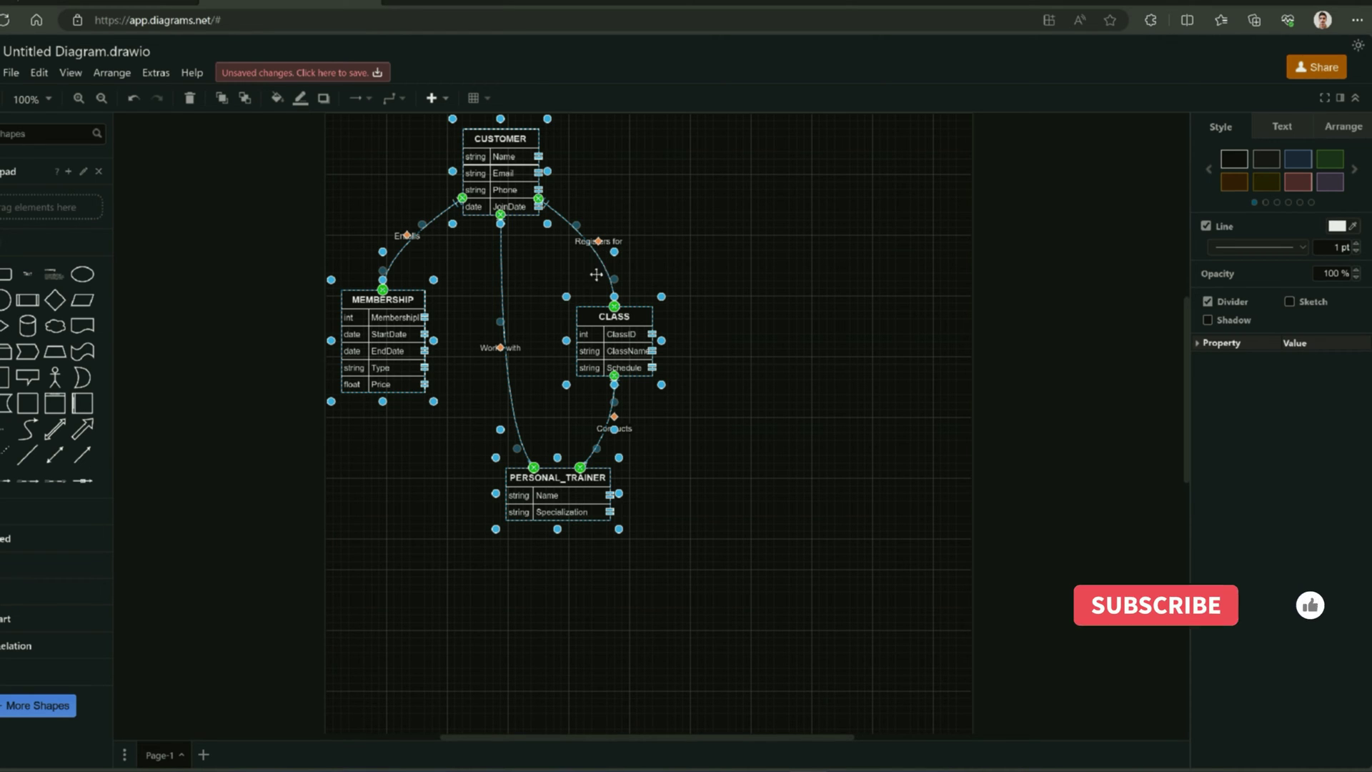
Step: Rename the CUSTOMER table's title to USER
left_click(408, 207)
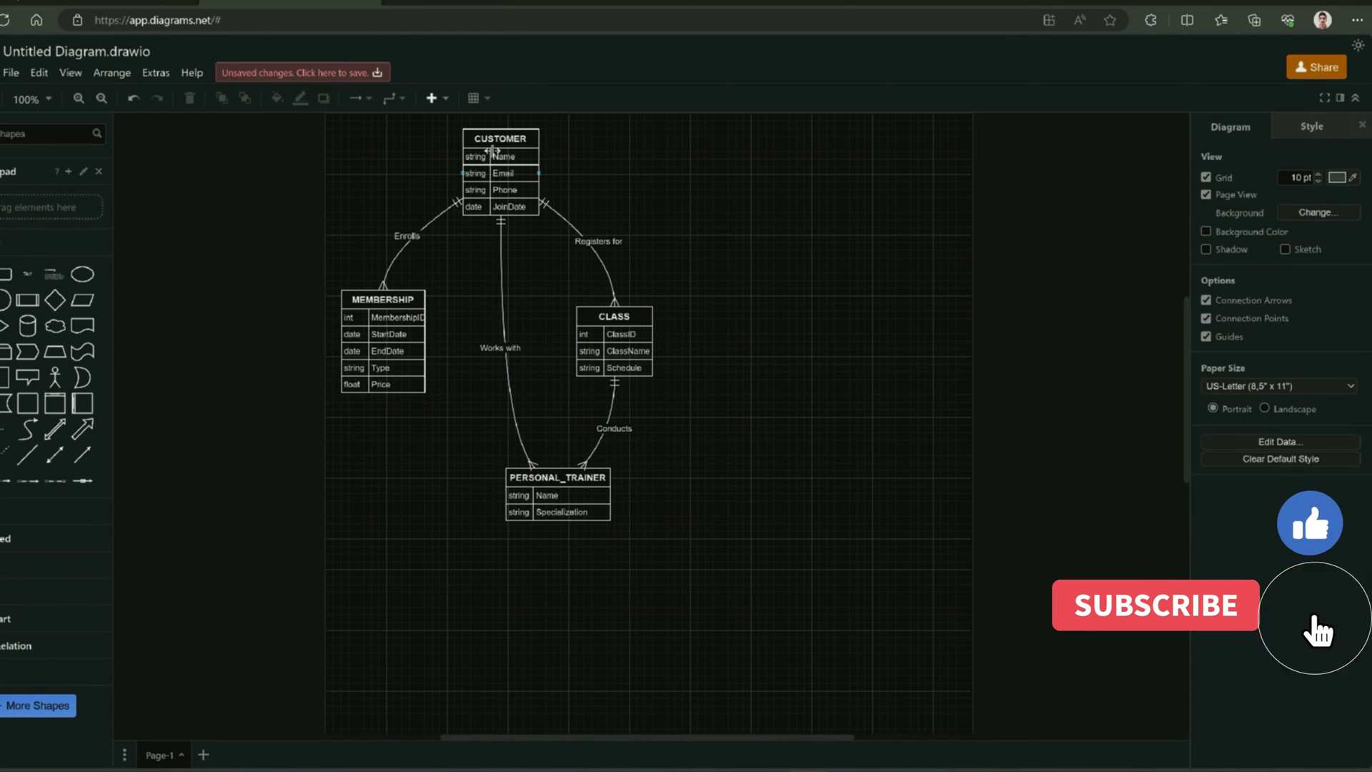
scroll(491, 236, "up", 3)
scroll(492, 234, "up", 1)
scroll(491, 234, "up", 3)
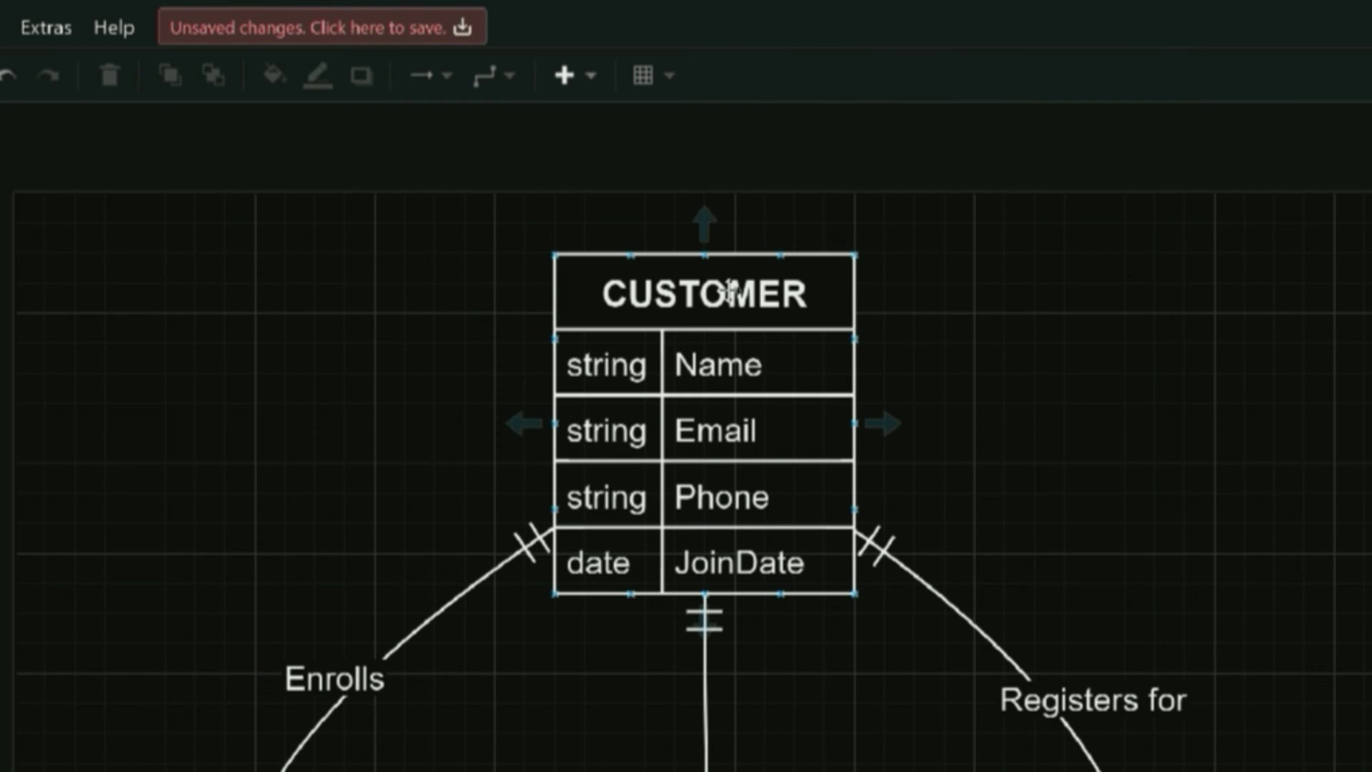
left_click(750, 310)
double_click(735, 304)
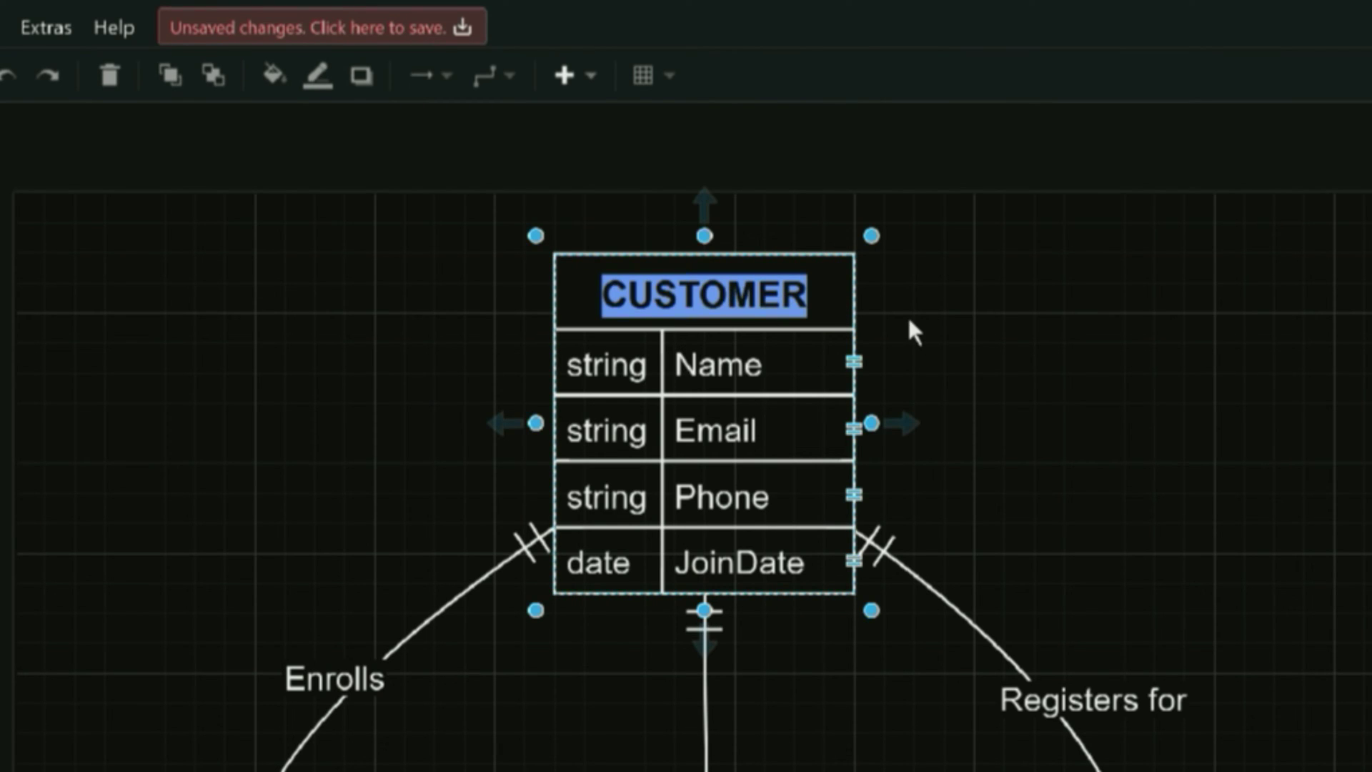
type("USER")
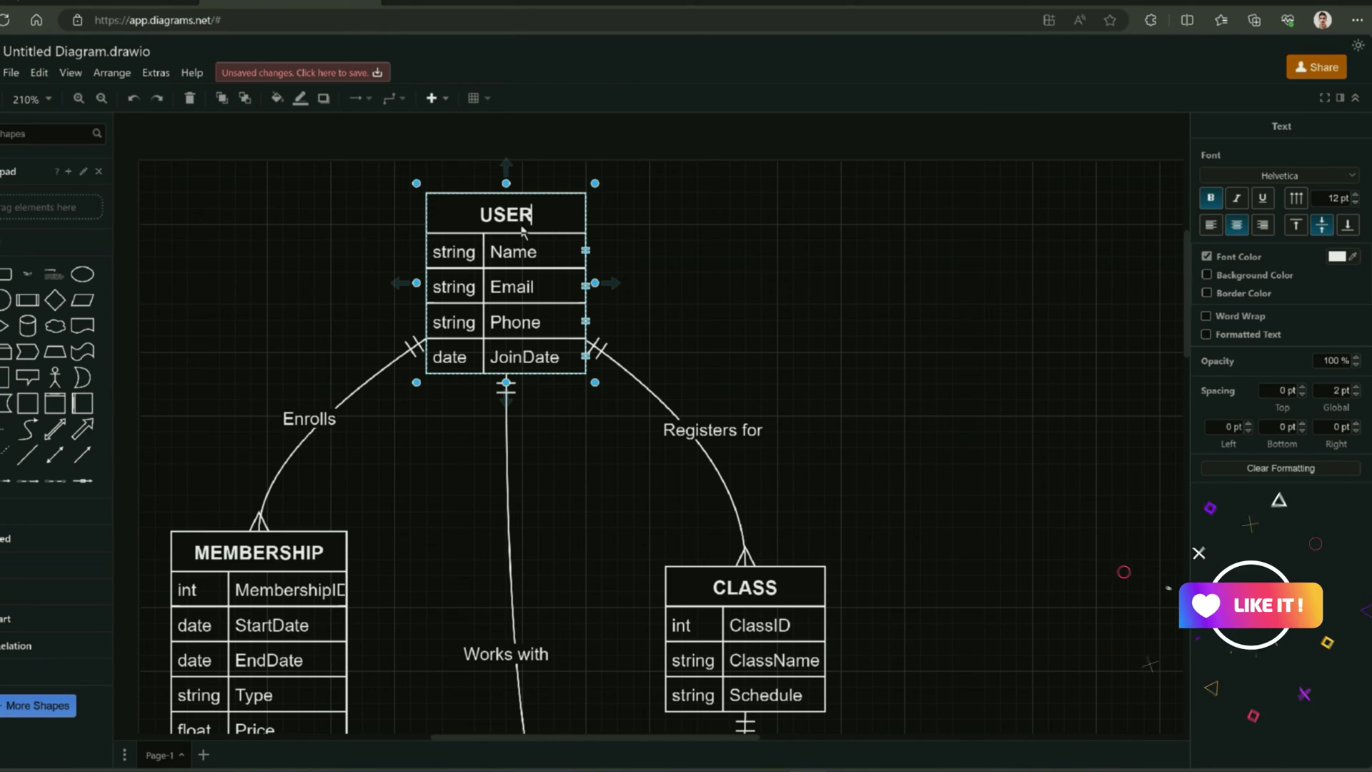
key("Escape")
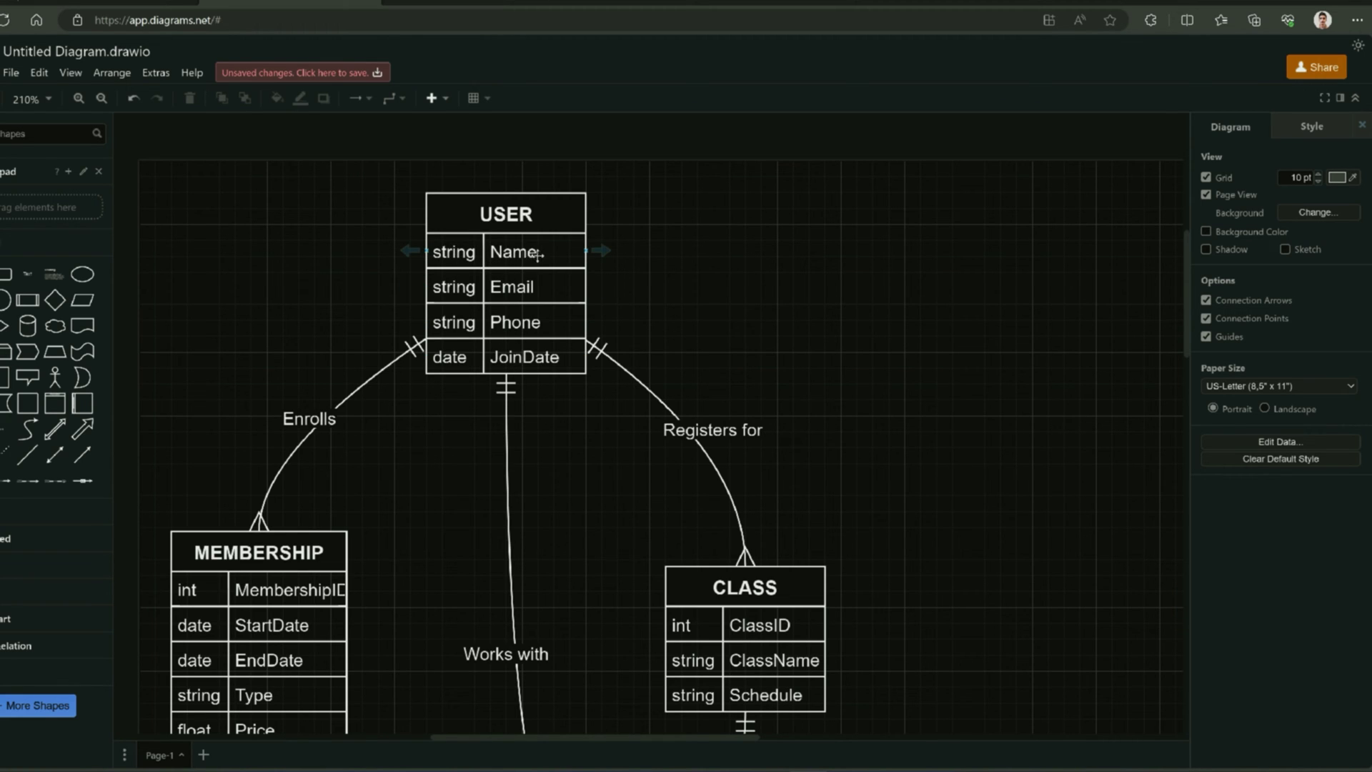
Step: Scroll up and down the canvas to review the ERD tables
scroll(313, 333, "down", 3)
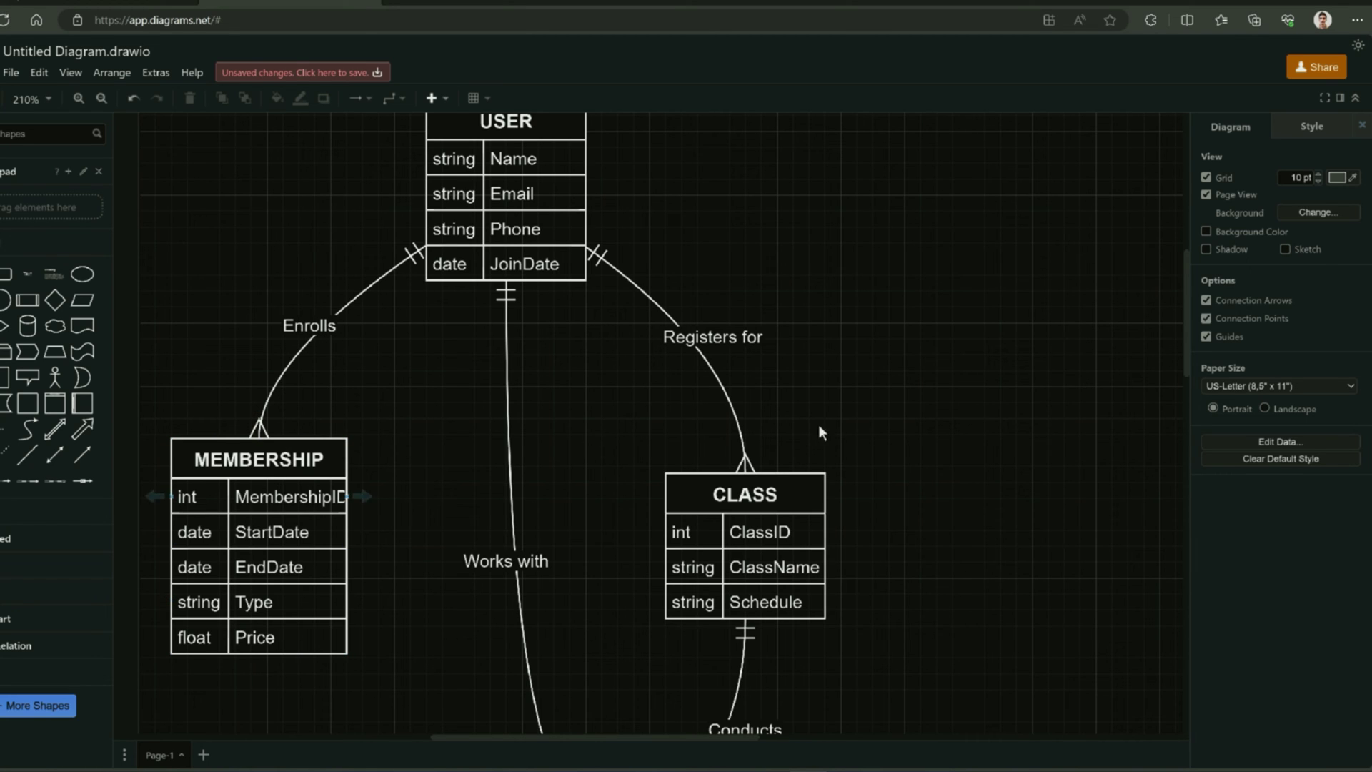
scroll(459, 282, "up", 3)
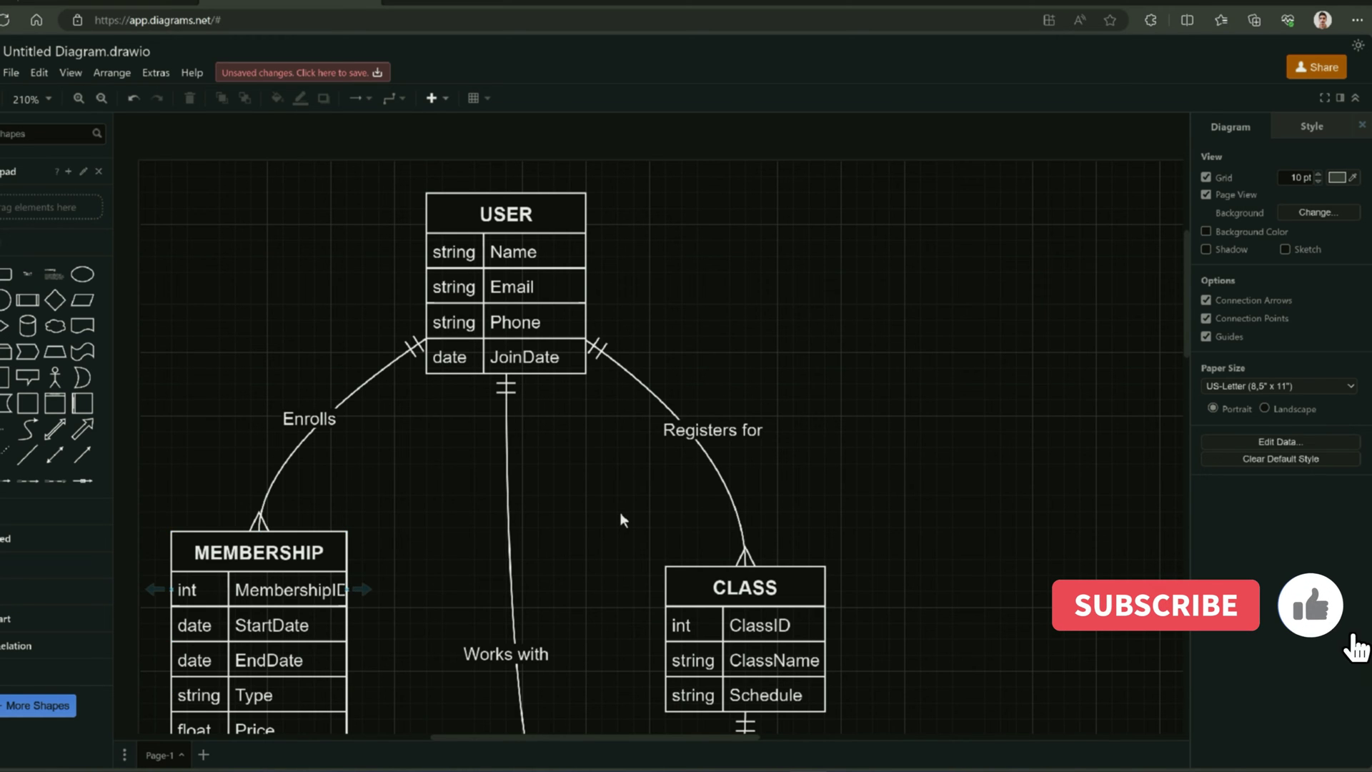
scroll(730, 579, "down", 2)
scroll(730, 579, "down", 2)
scroll(730, 579, "up", 2)
scroll(597, 622, "down", 4)
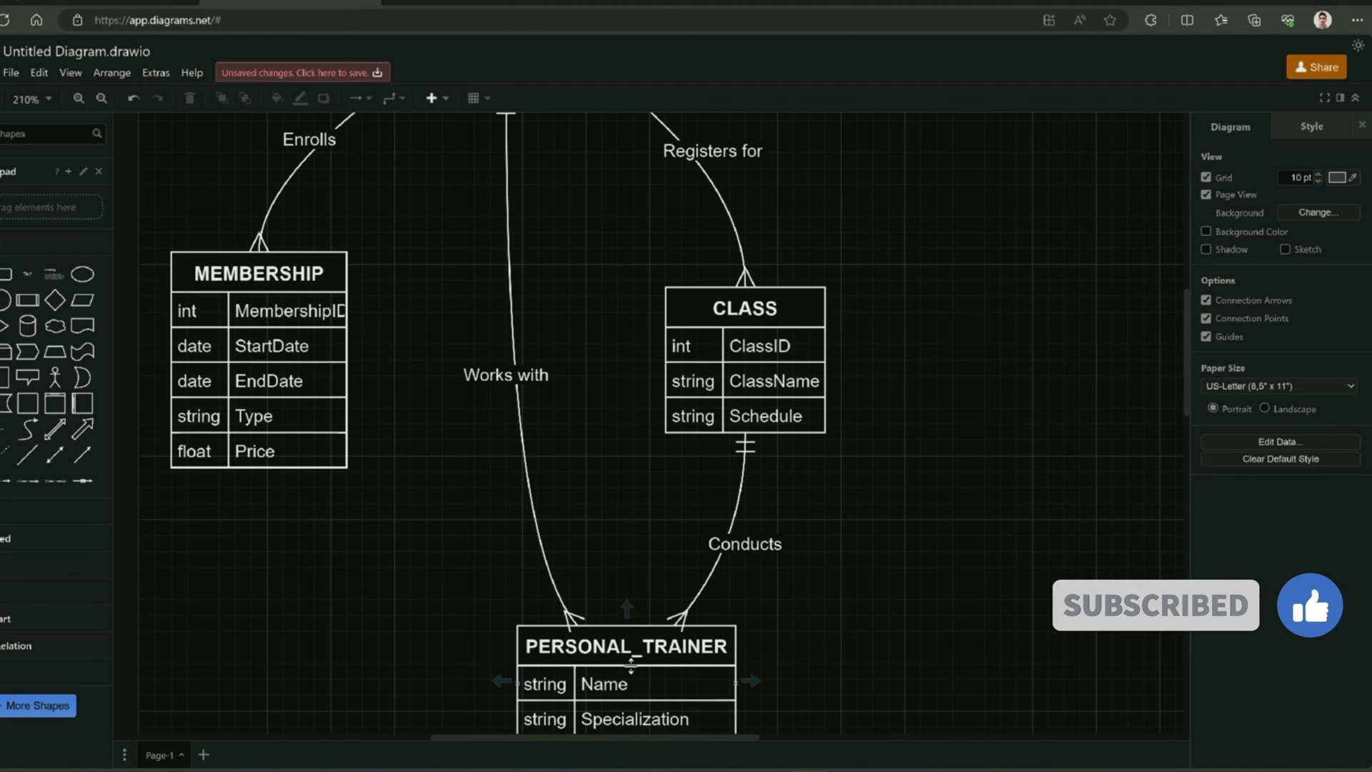
scroll(490, 146, "up", 4)
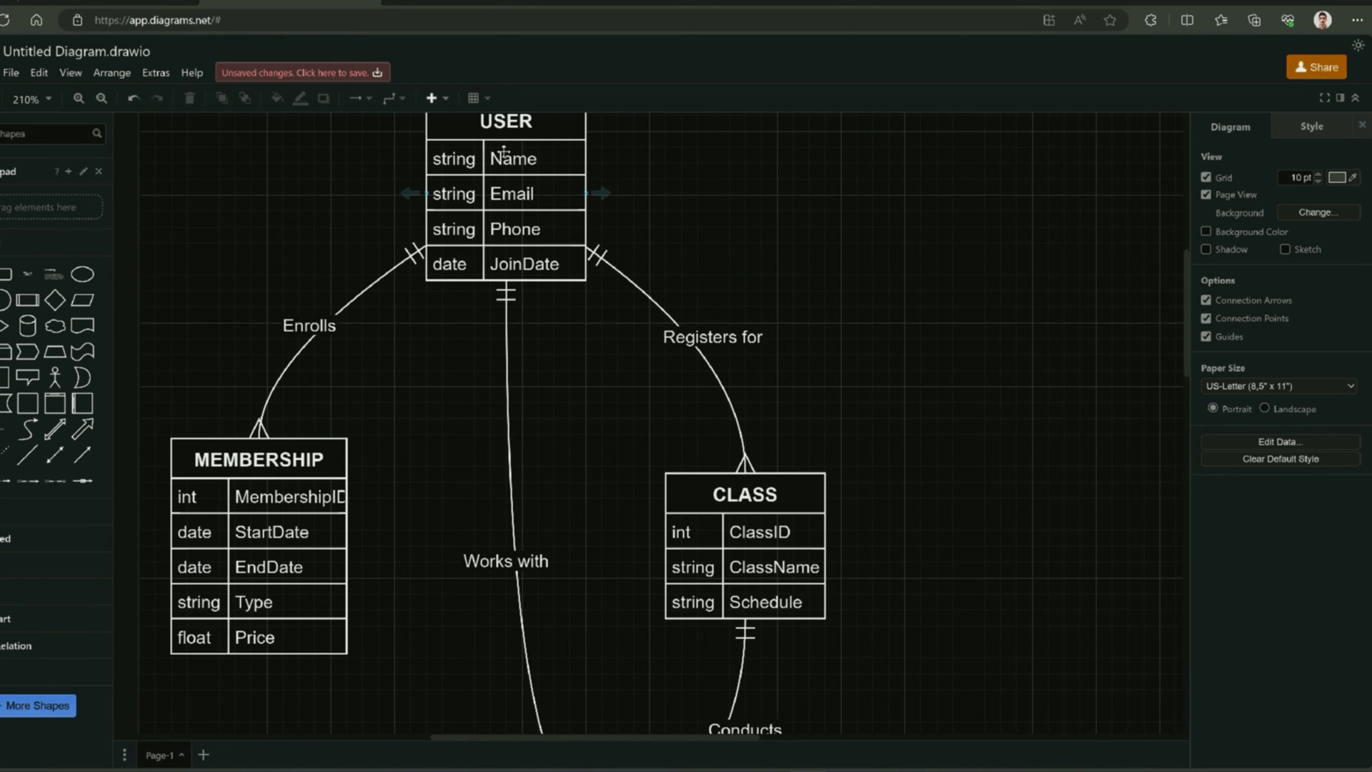
scroll(824, 655, "down", 6)
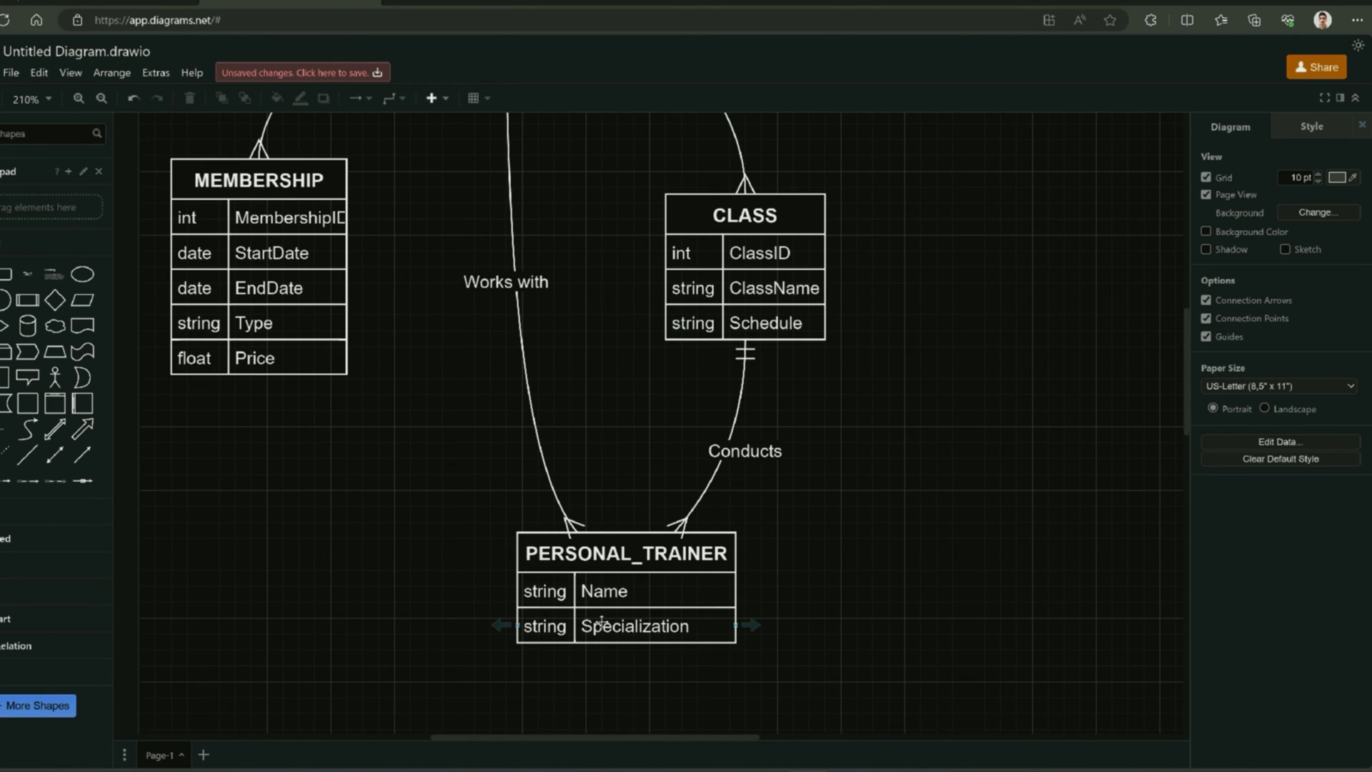
scroll(338, 351, "up", 2)
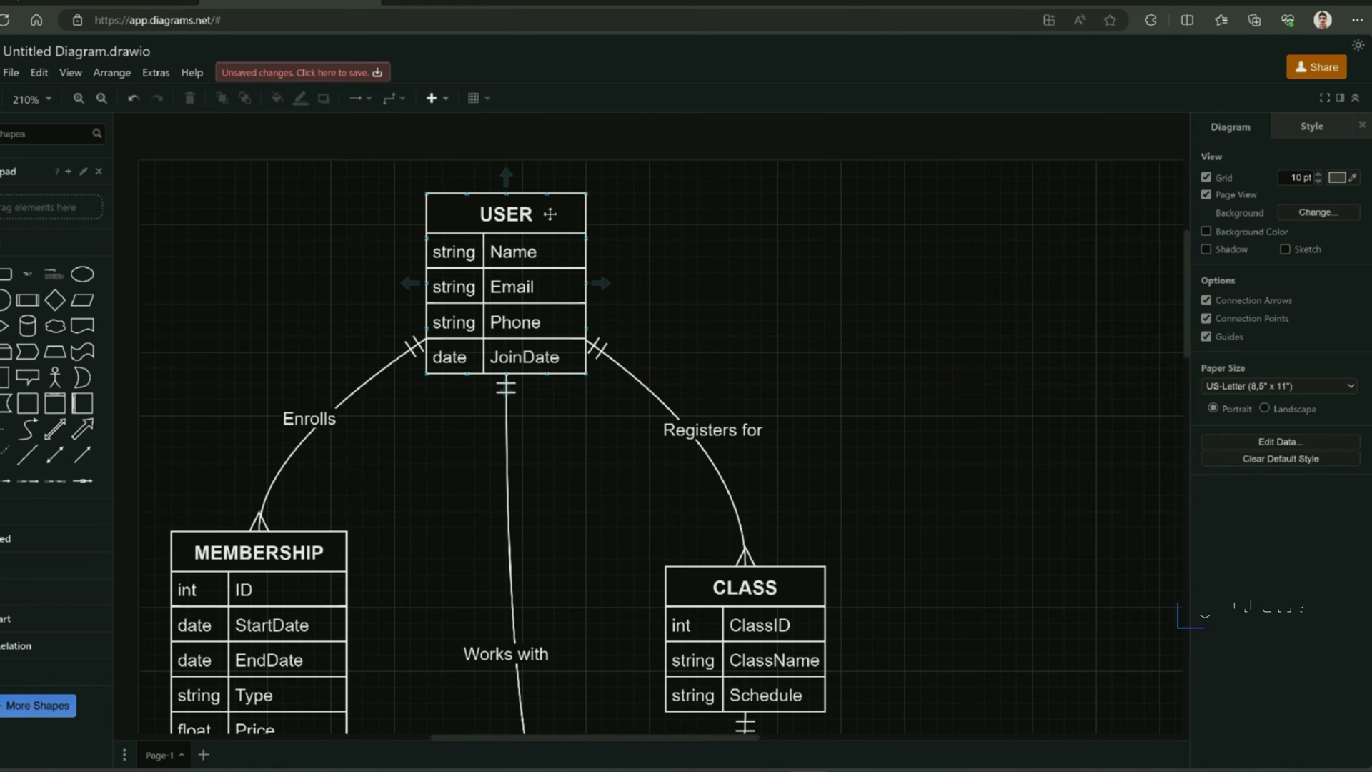
Step: Paste USER's dark green header style onto the CLASS and MEMBERSHIP tables
left_click(506, 214)
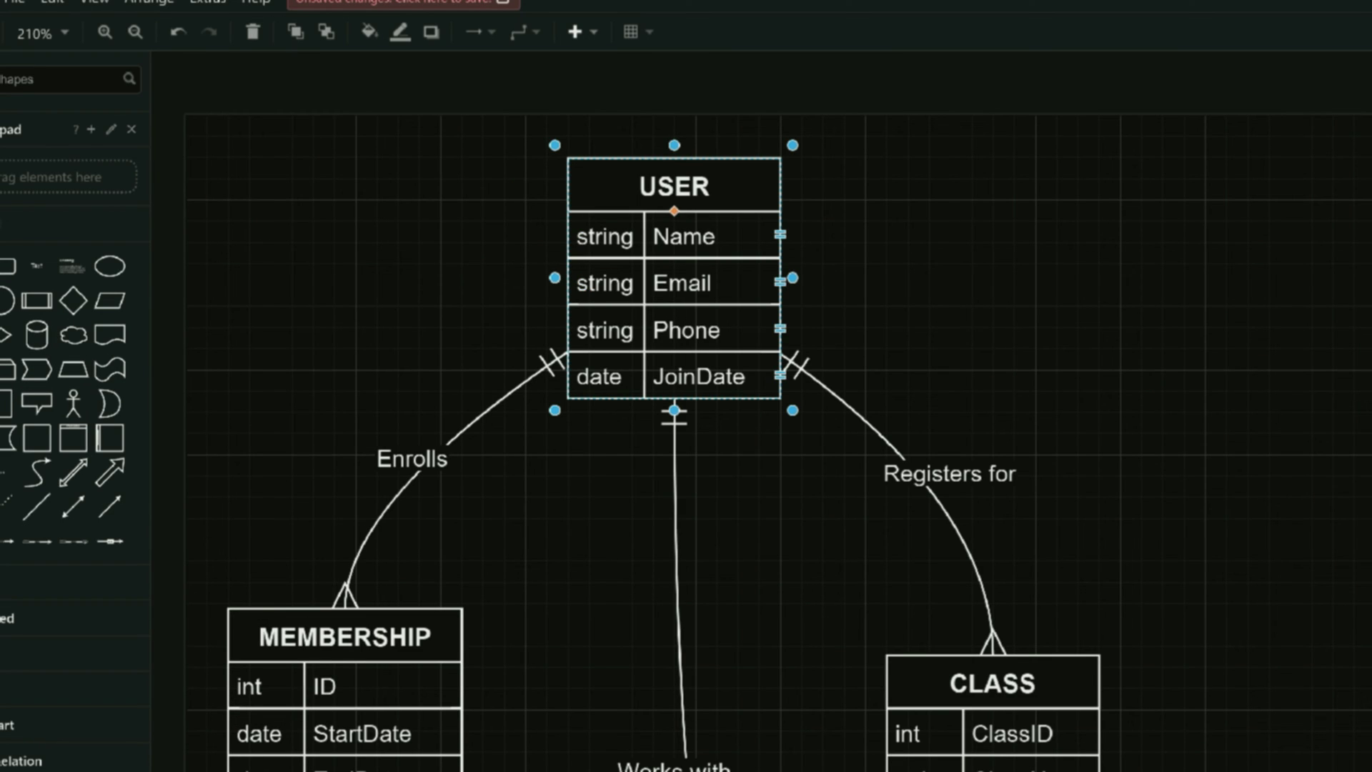
left_click(1067, 666)
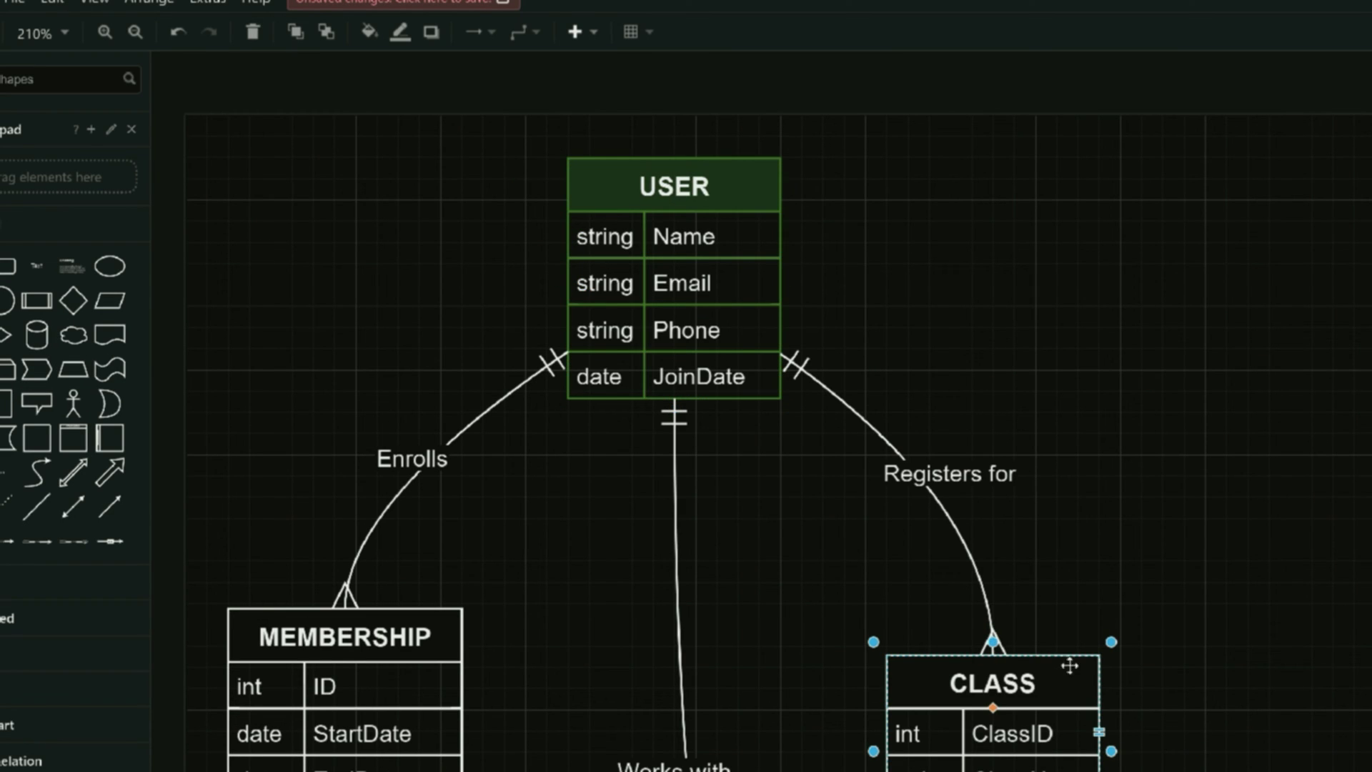
key("ctrl+shift+v")
scroll(986, 486, "down", 3)
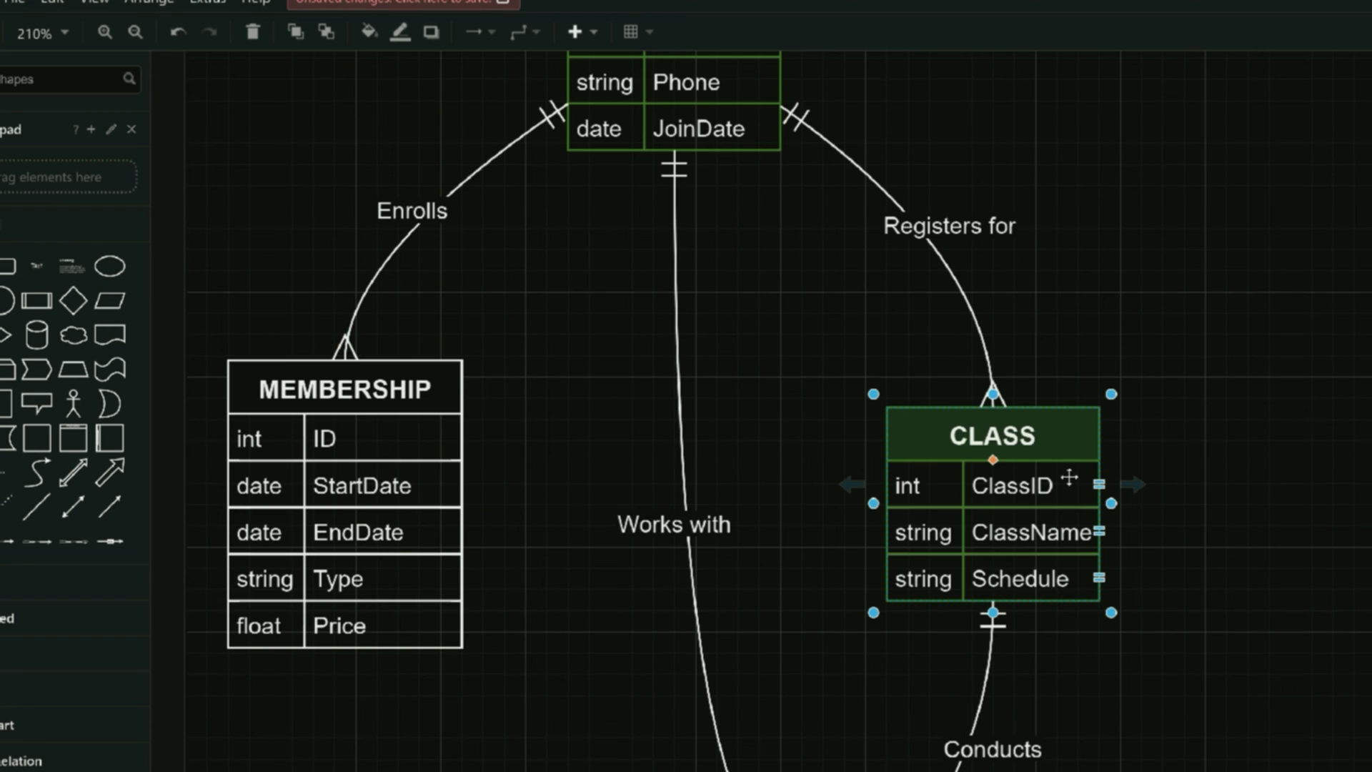
left_click(425, 393)
key("ctrl+shift+v")
scroll(738, 450, "up", 3)
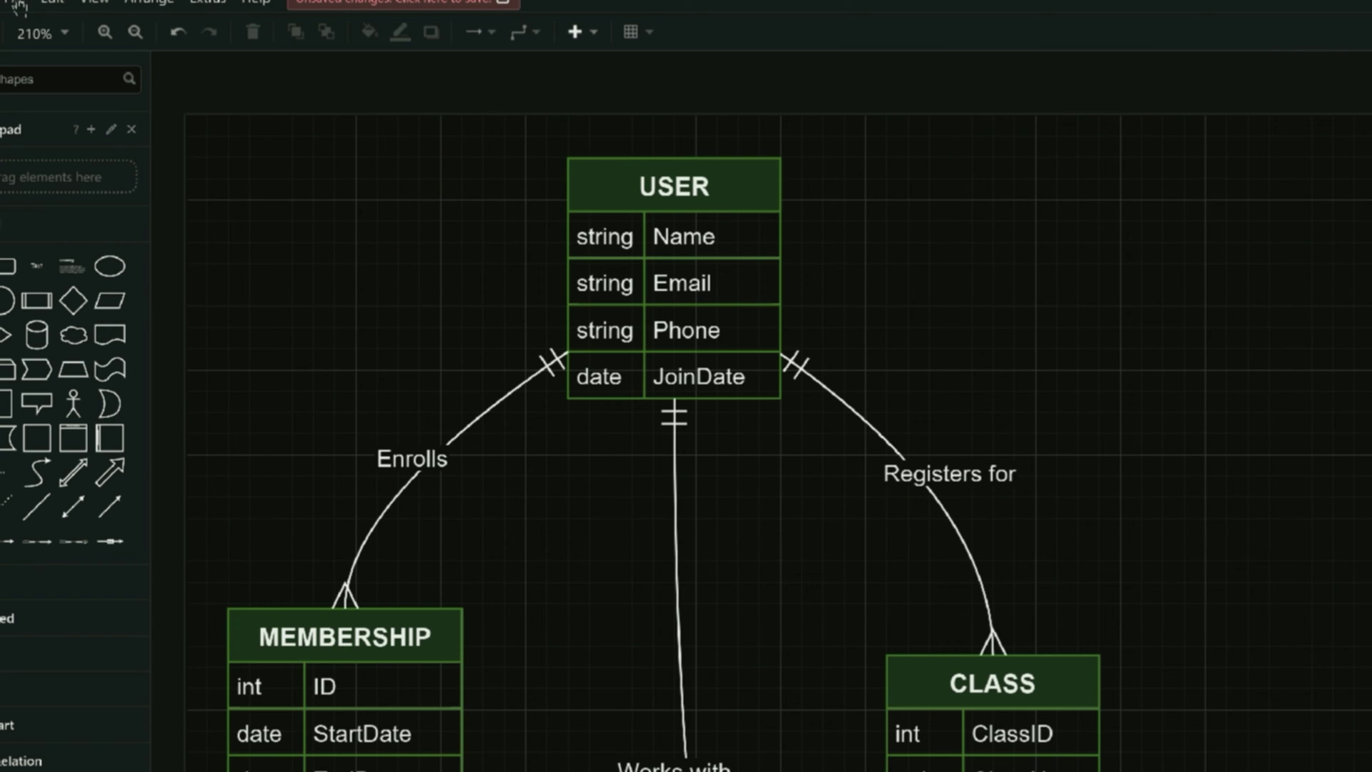
left_click(15, 3)
Step: Export the ERD as a diagram-sized PNG named ERD.drawio.png, saved to the device
mouse_move(115, 354)
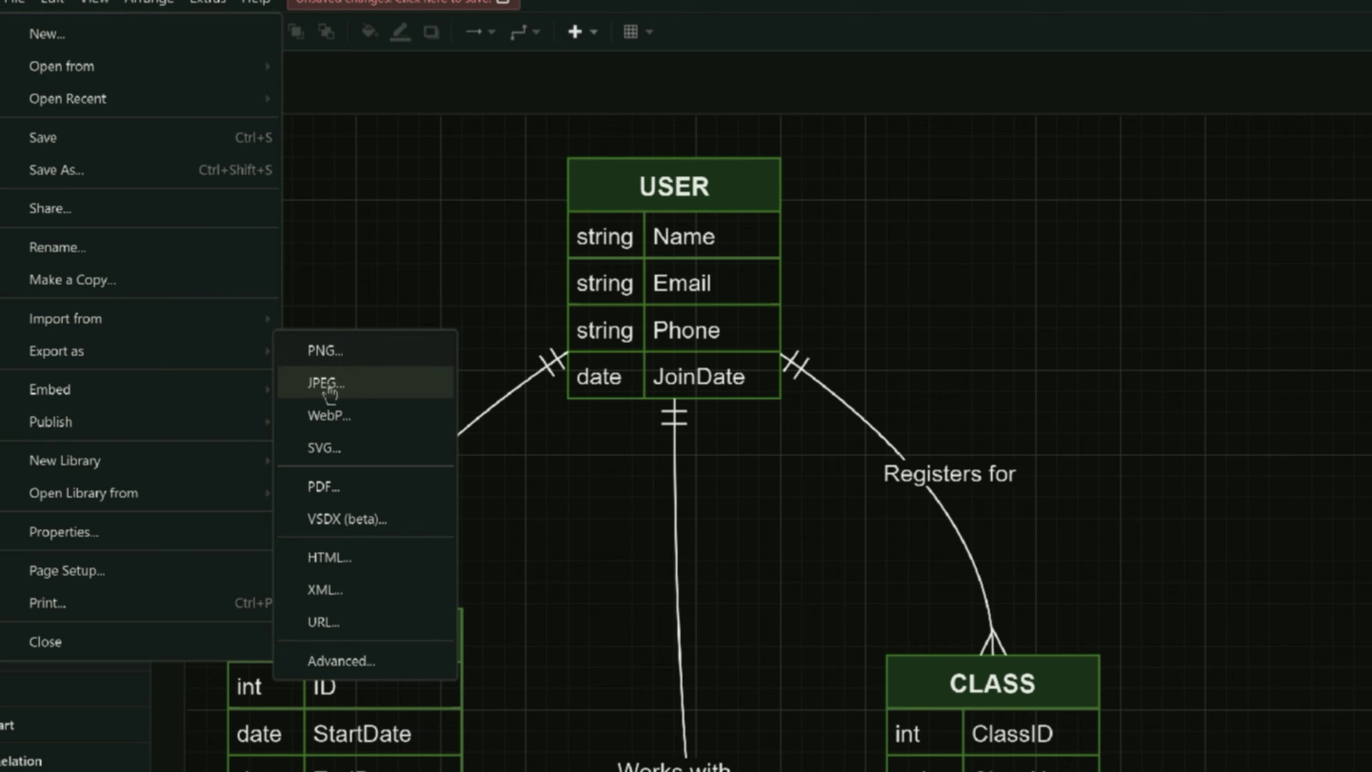
left_click(326, 352)
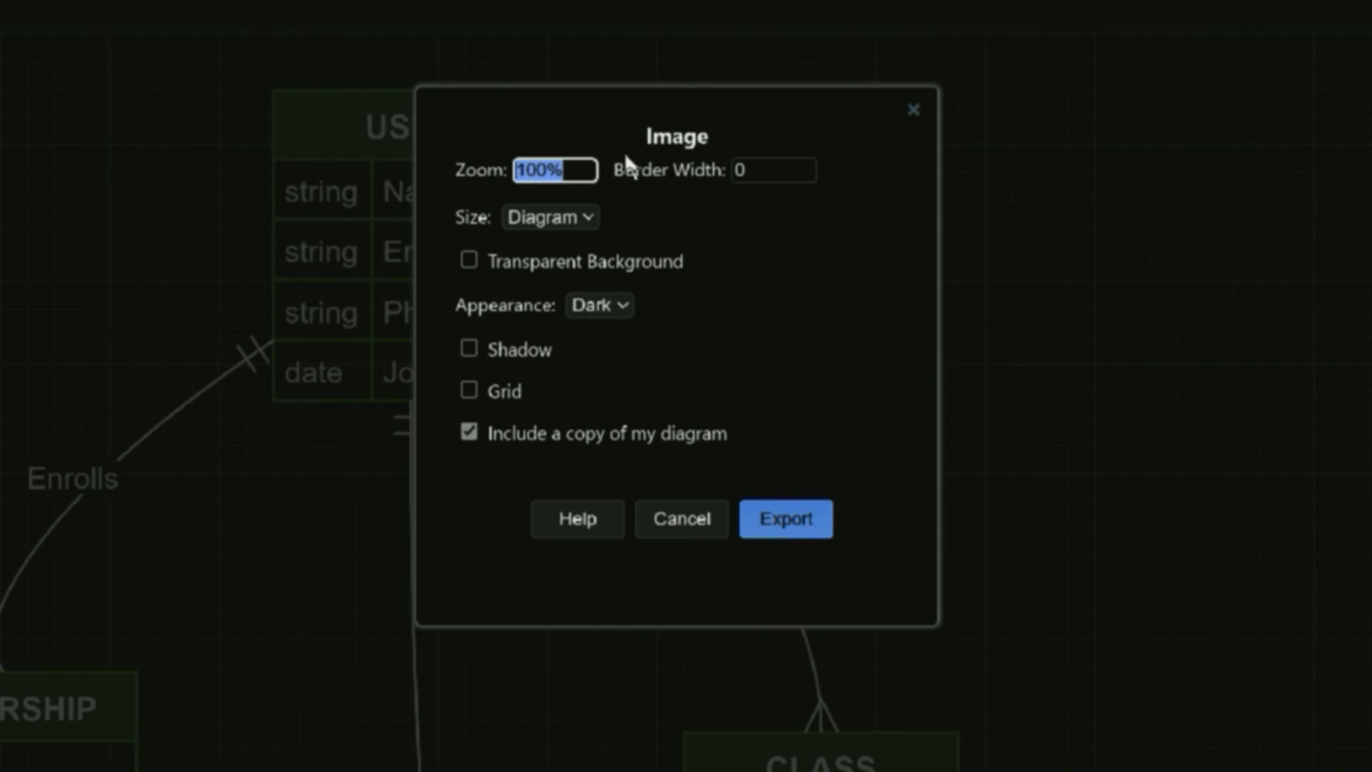
left_click(554, 220)
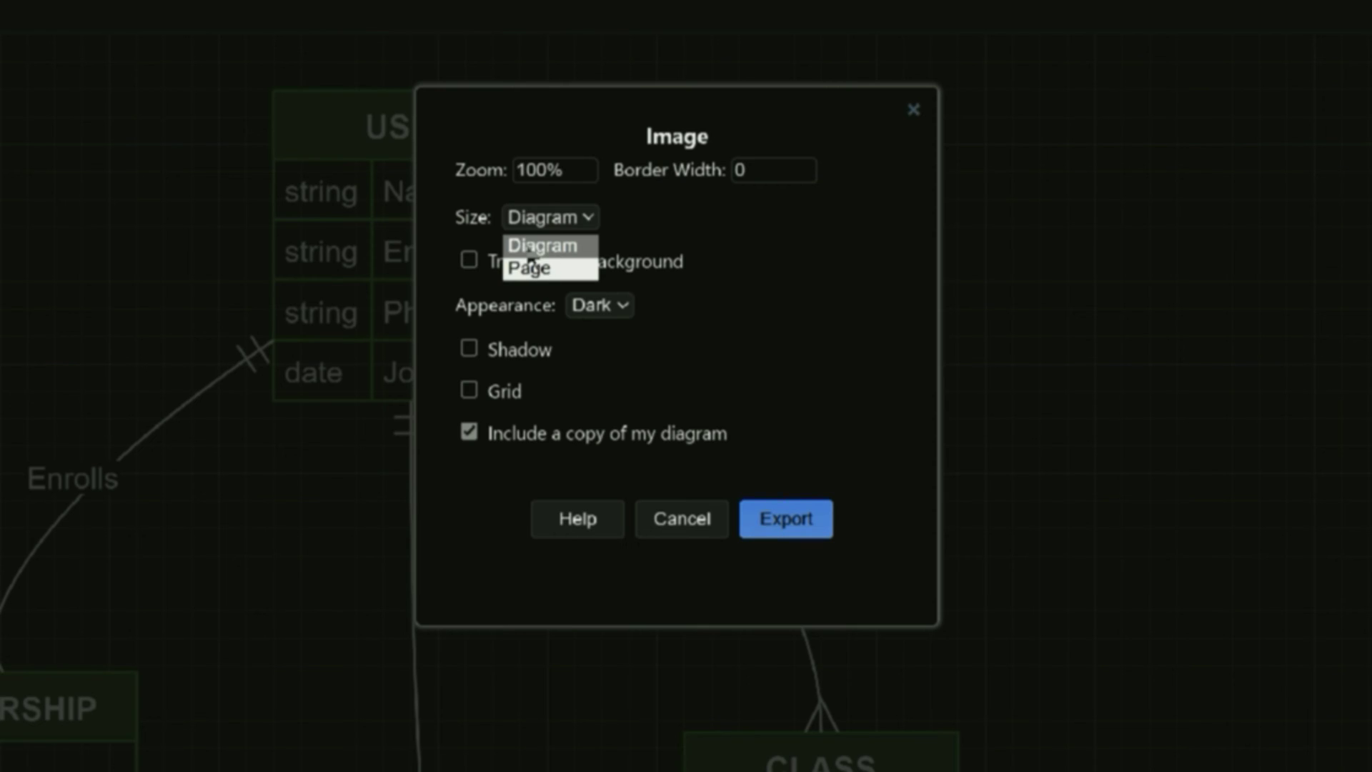
left_click(550, 226)
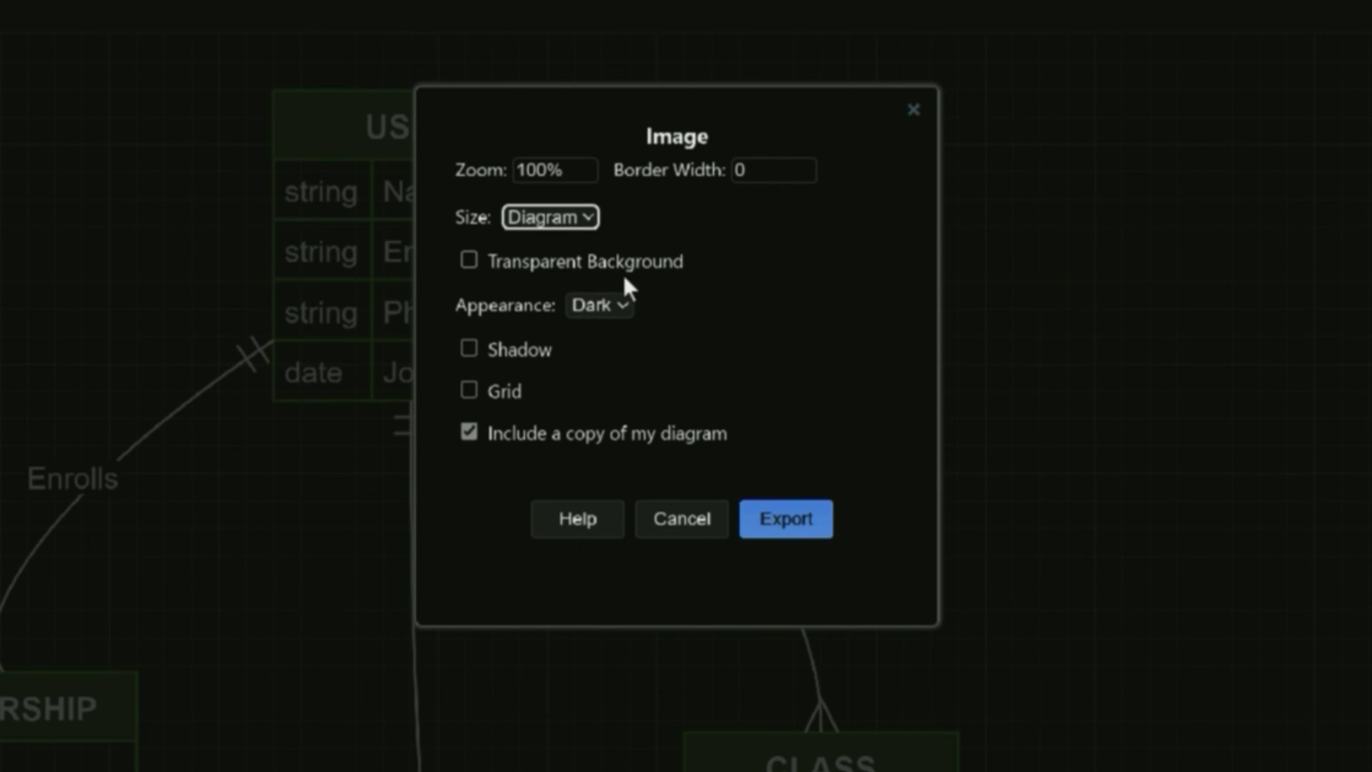
left_click(789, 522)
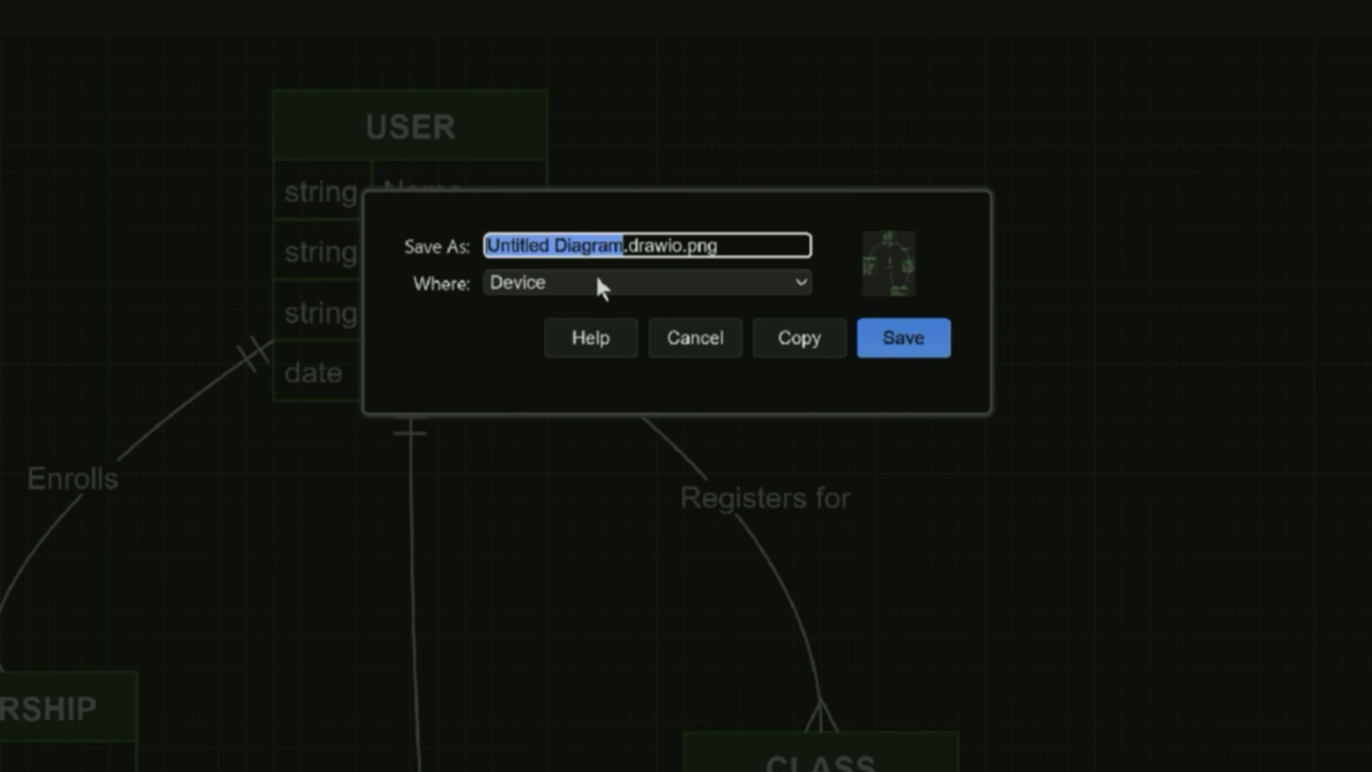
type("ERD")
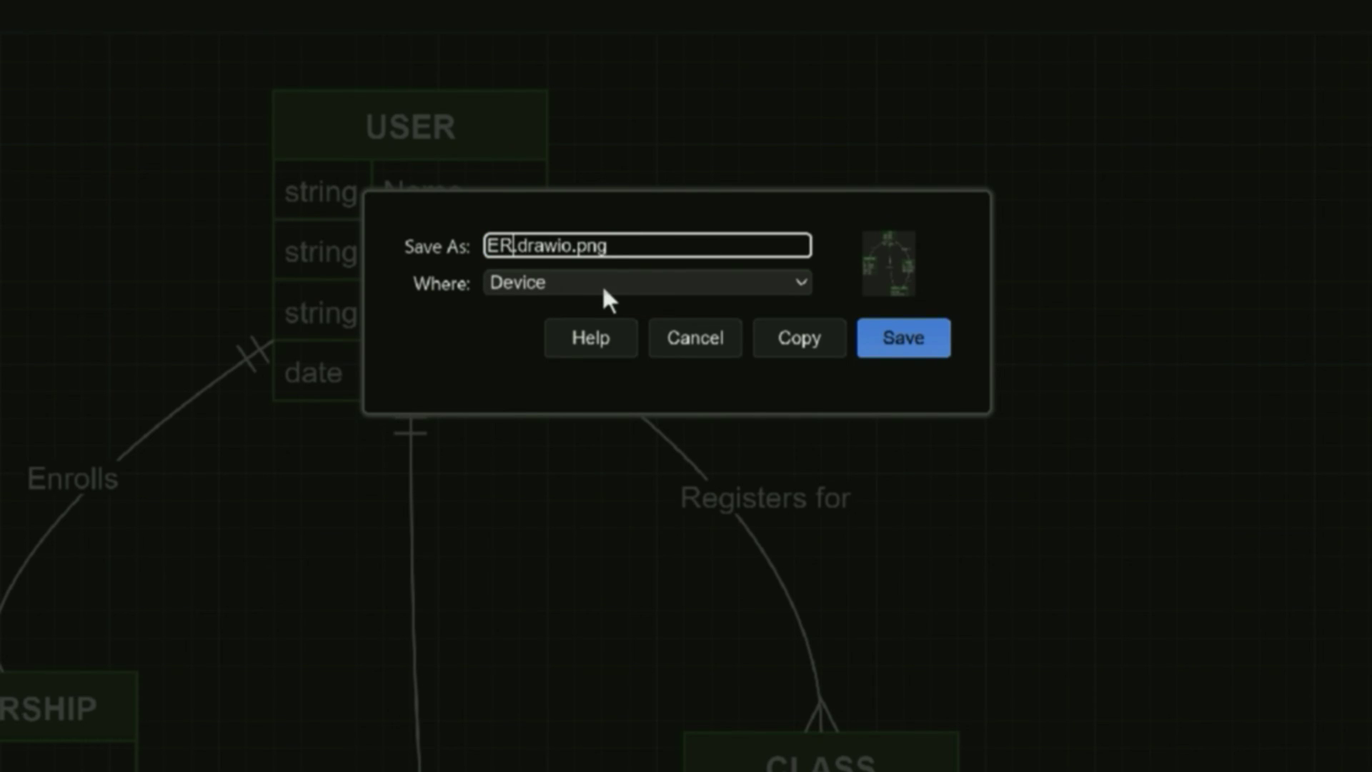
left_click(602, 284)
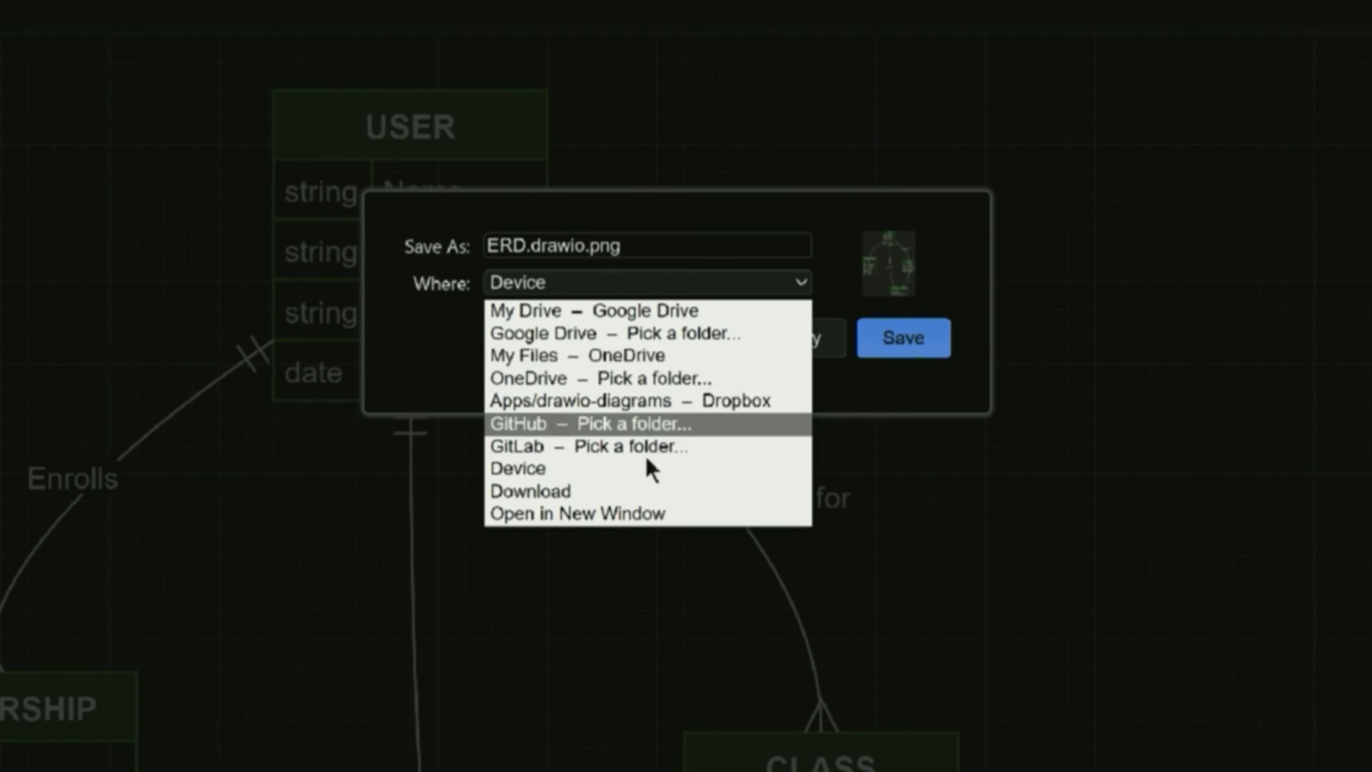
left_click(557, 471)
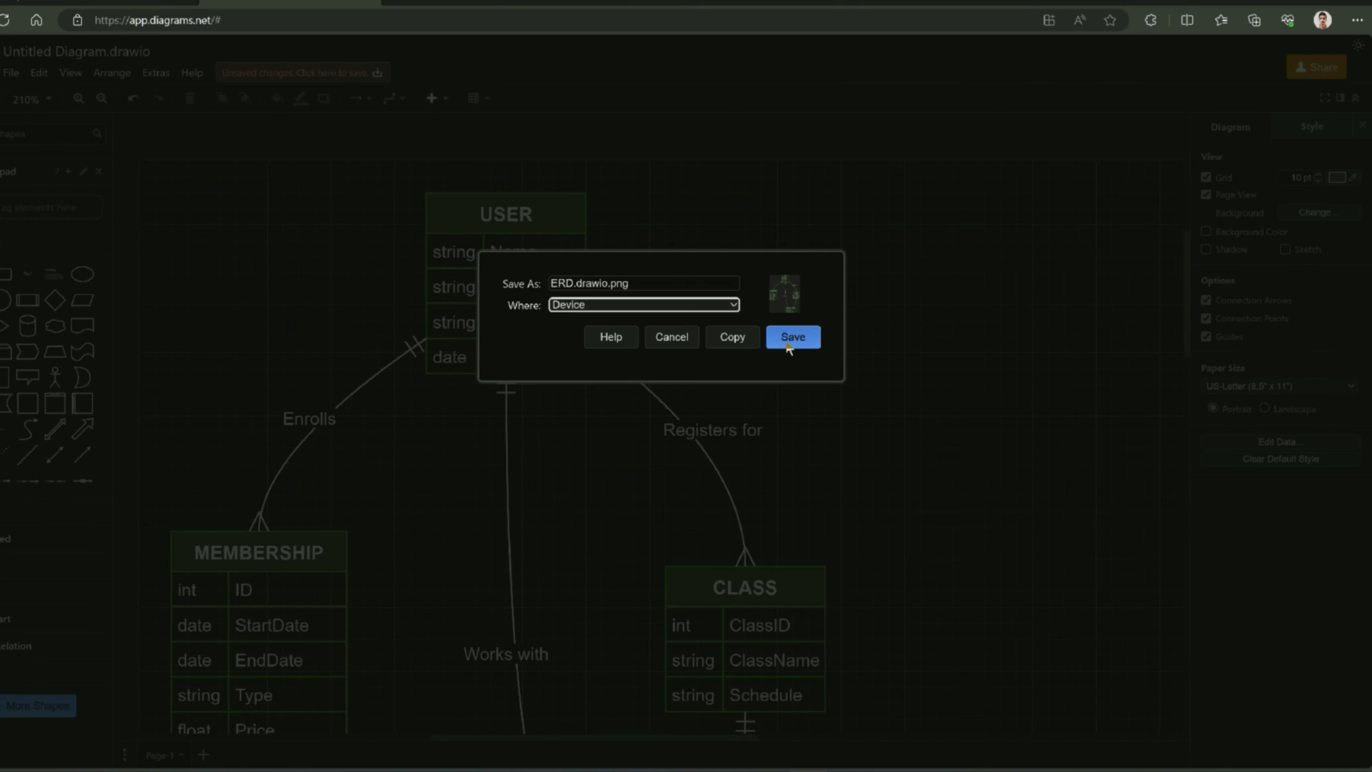
left_click(791, 338)
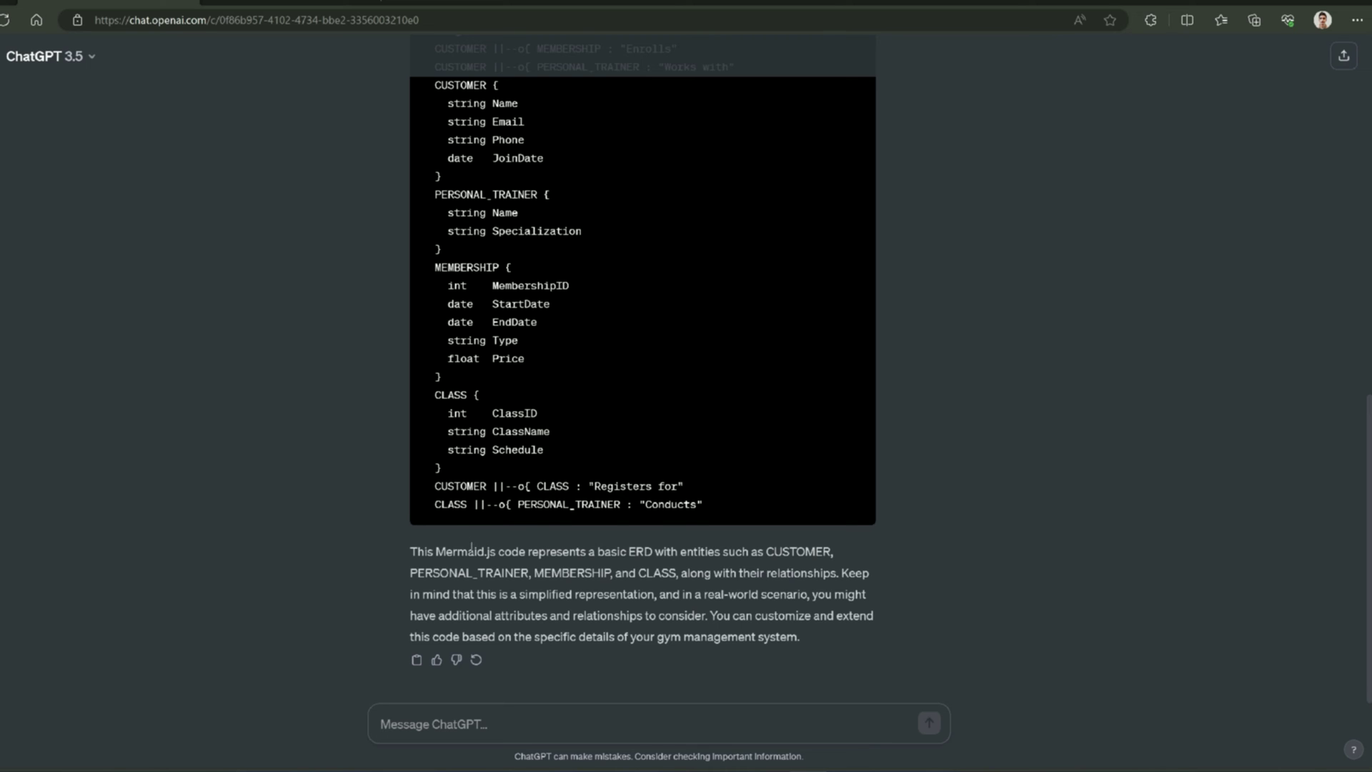
Step: Ask ChatGPT for level-0 DFD Mermaid code for the gym system and copy it
scroll(458, 300, "up", 2)
scroll(726, 461, "down", 2)
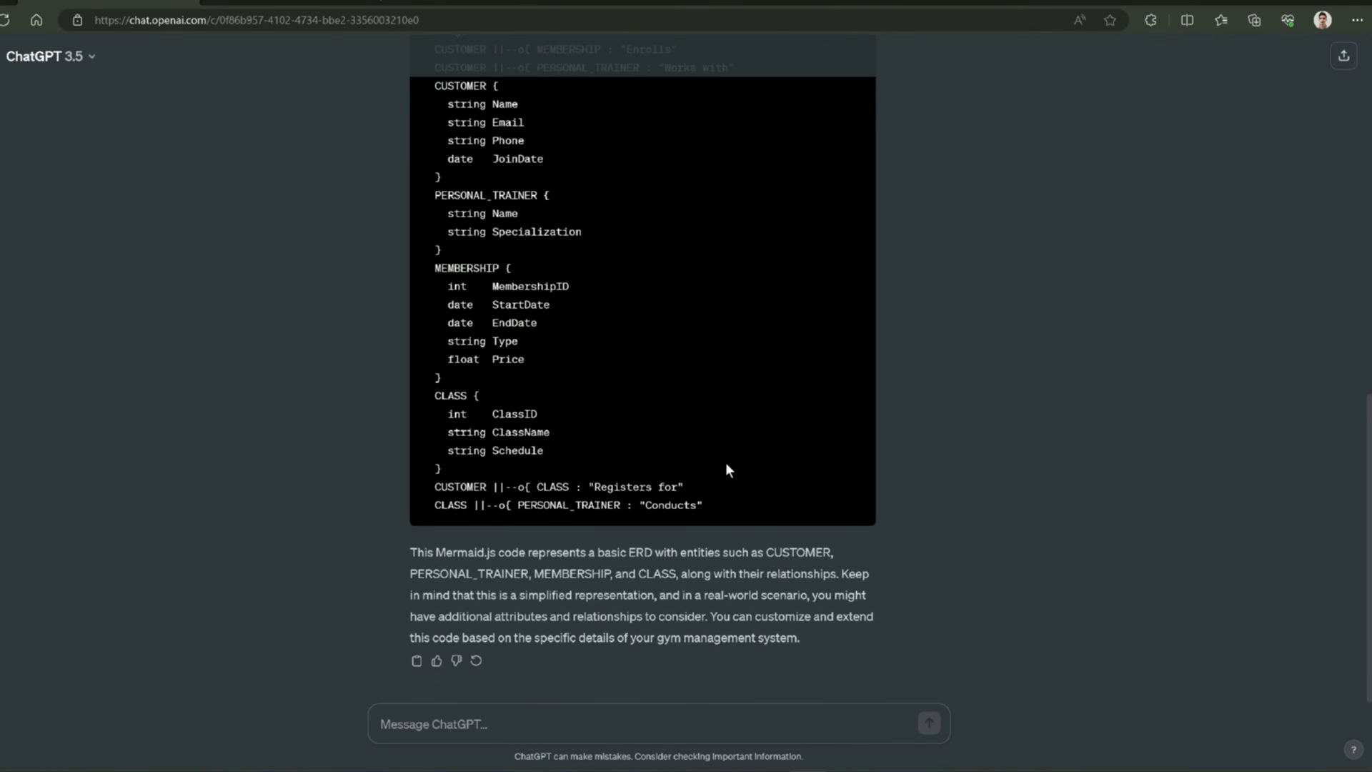
scroll(644, 458, "up", 3)
scroll(585, 449, "down", 2)
scroll(585, 448, "down", 1)
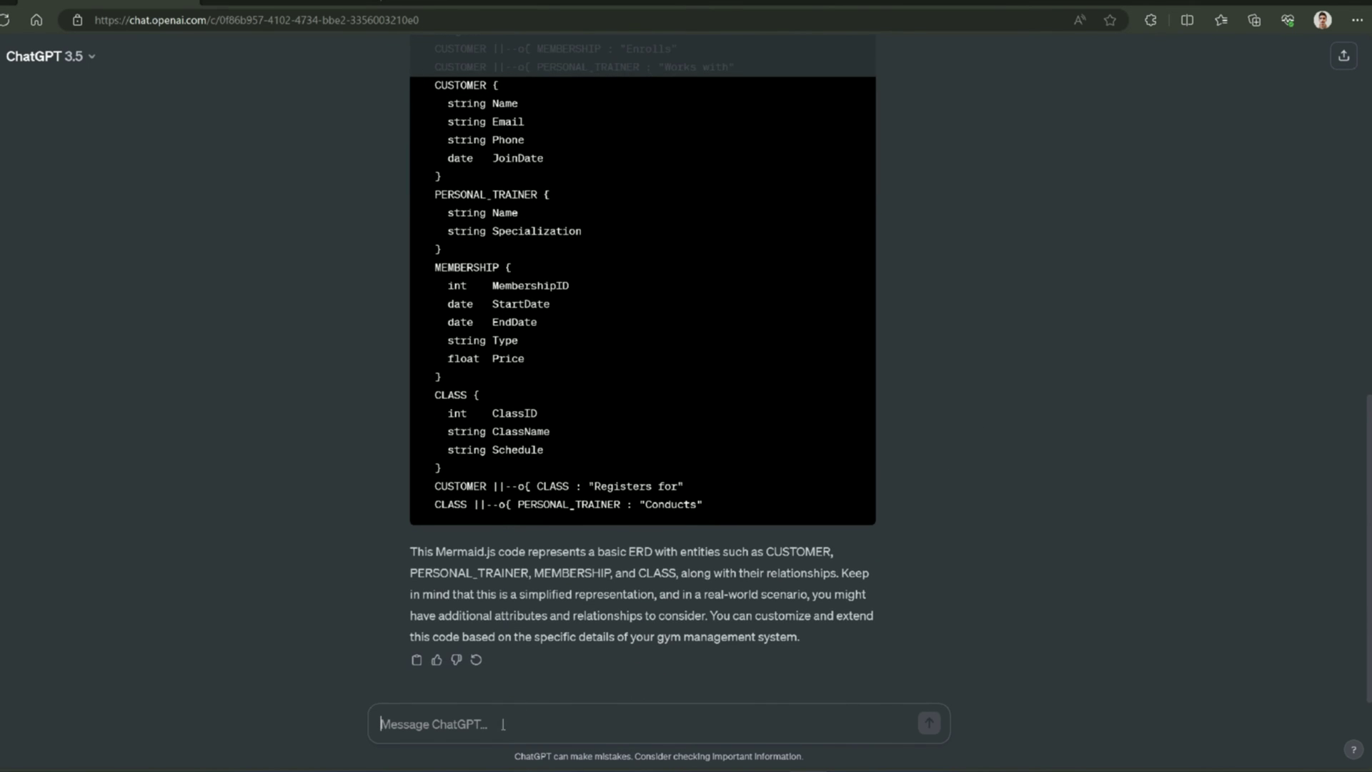
left_click(461, 727)
type("give mermaid code for dfd level 0 diagram for my use case scenario.")
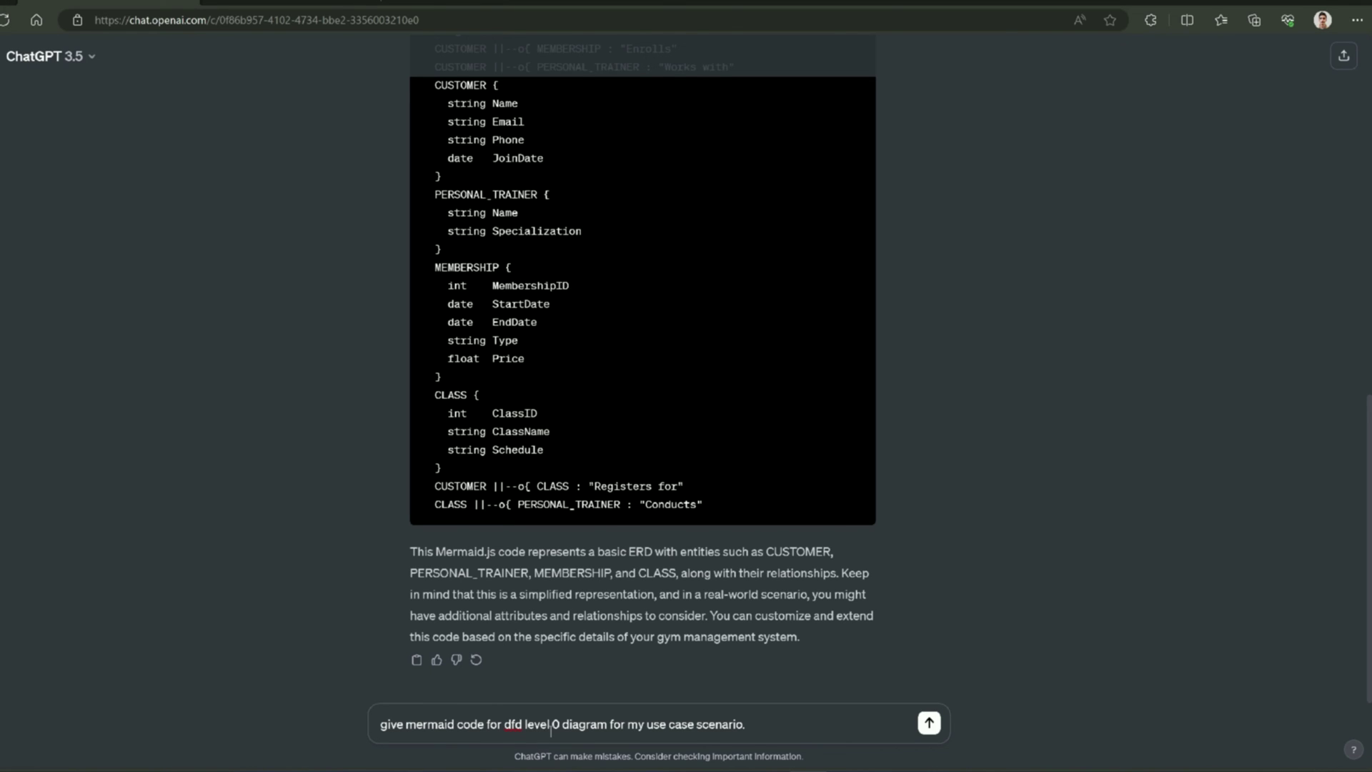
key("Return")
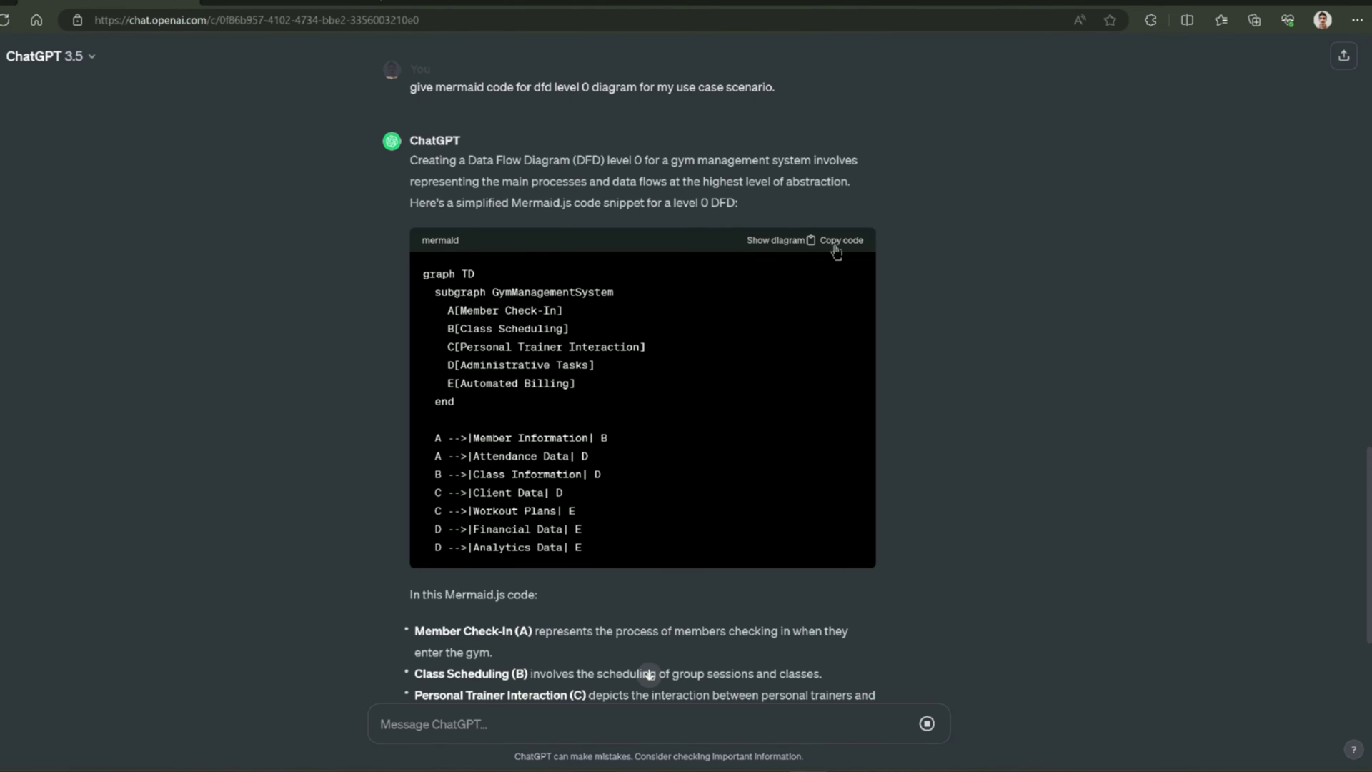
left_click(836, 243)
left_click(309, 3)
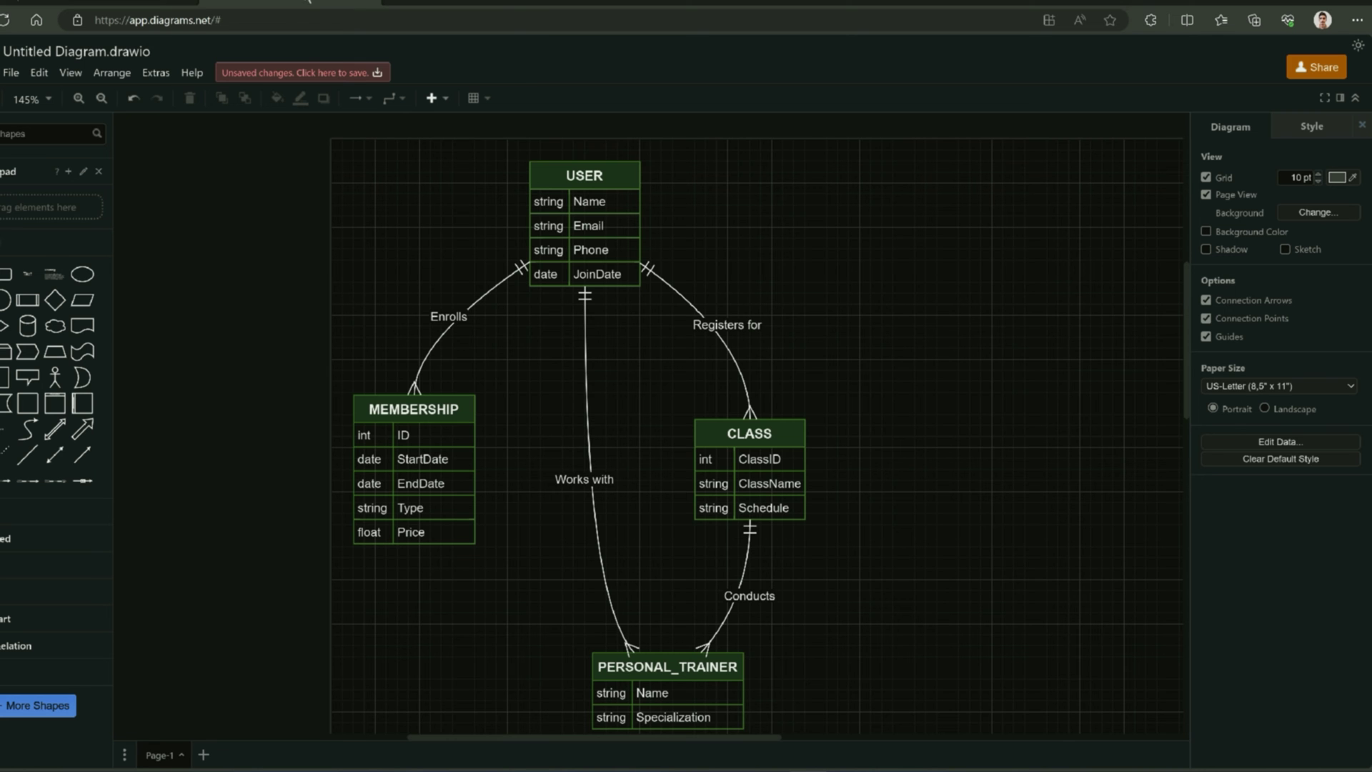
Step: Replace the unsaved ERD with a new blank diagram, leaving without saving
left_click(10, 73)
left_click(20, 97)
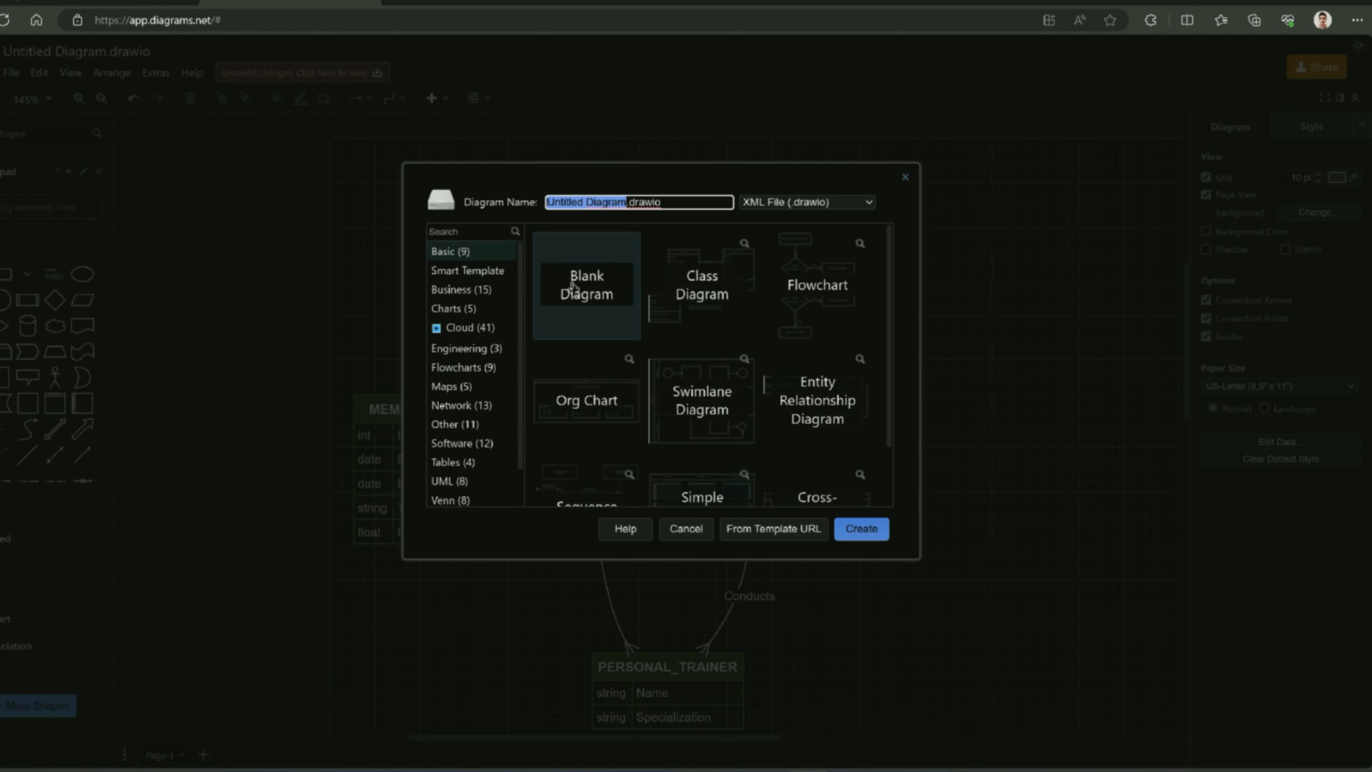
left_click(848, 535)
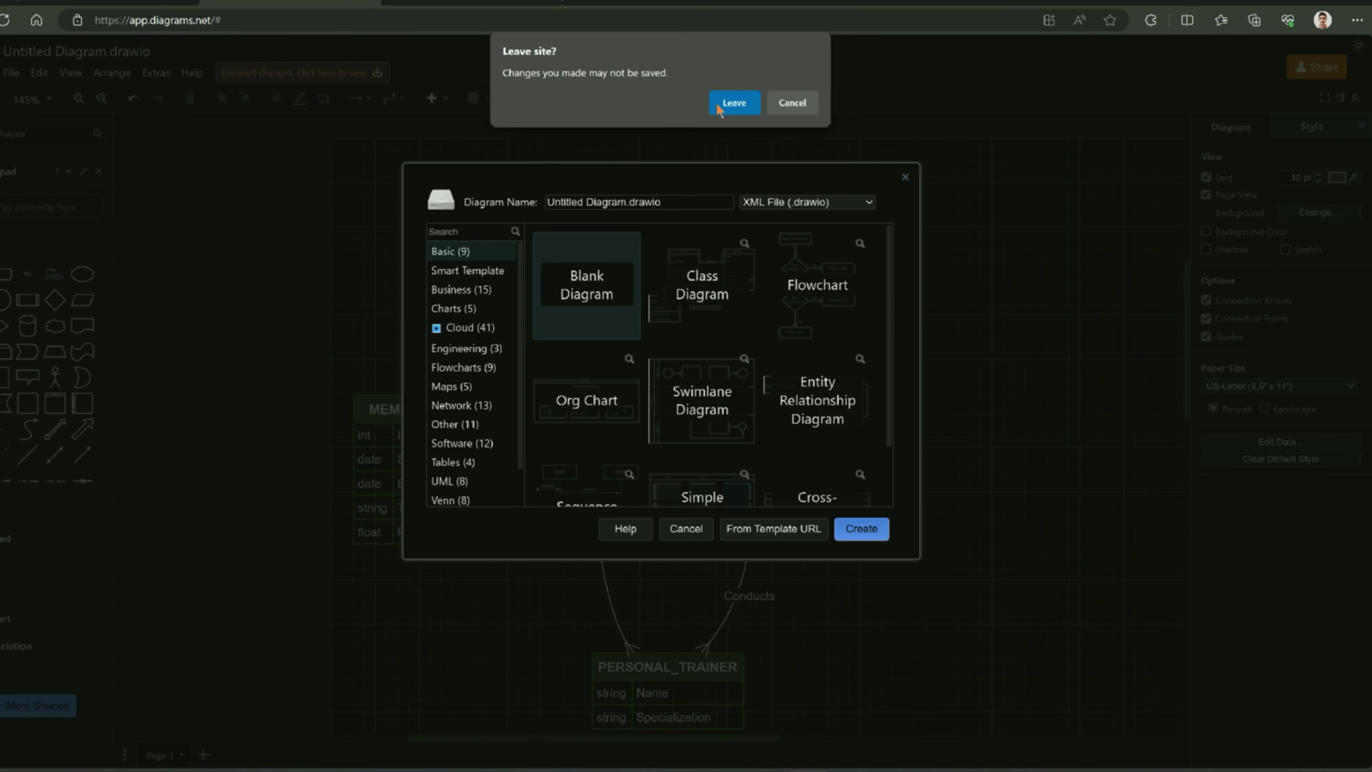
left_click(732, 101)
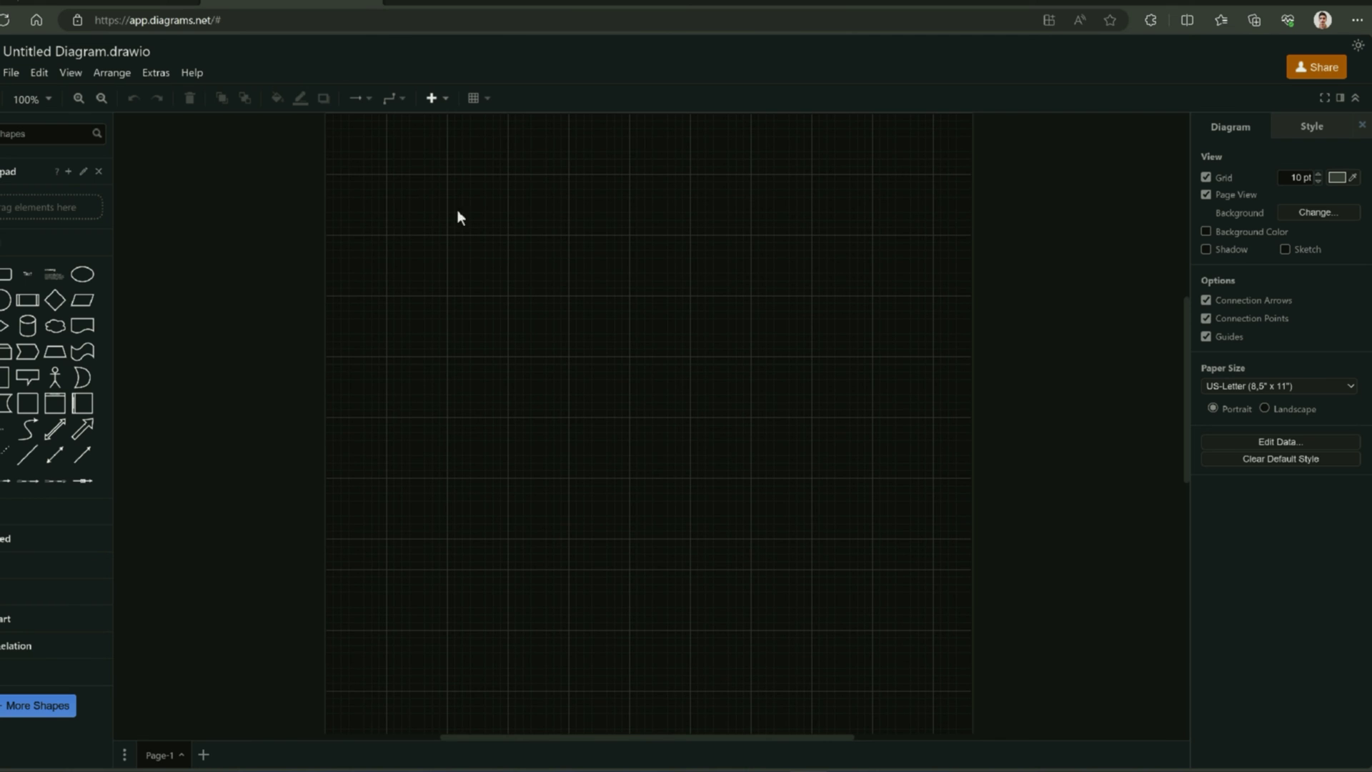
Step: Open the Mermaid import box via Arrange > Insert > Advanced
left_click(113, 78)
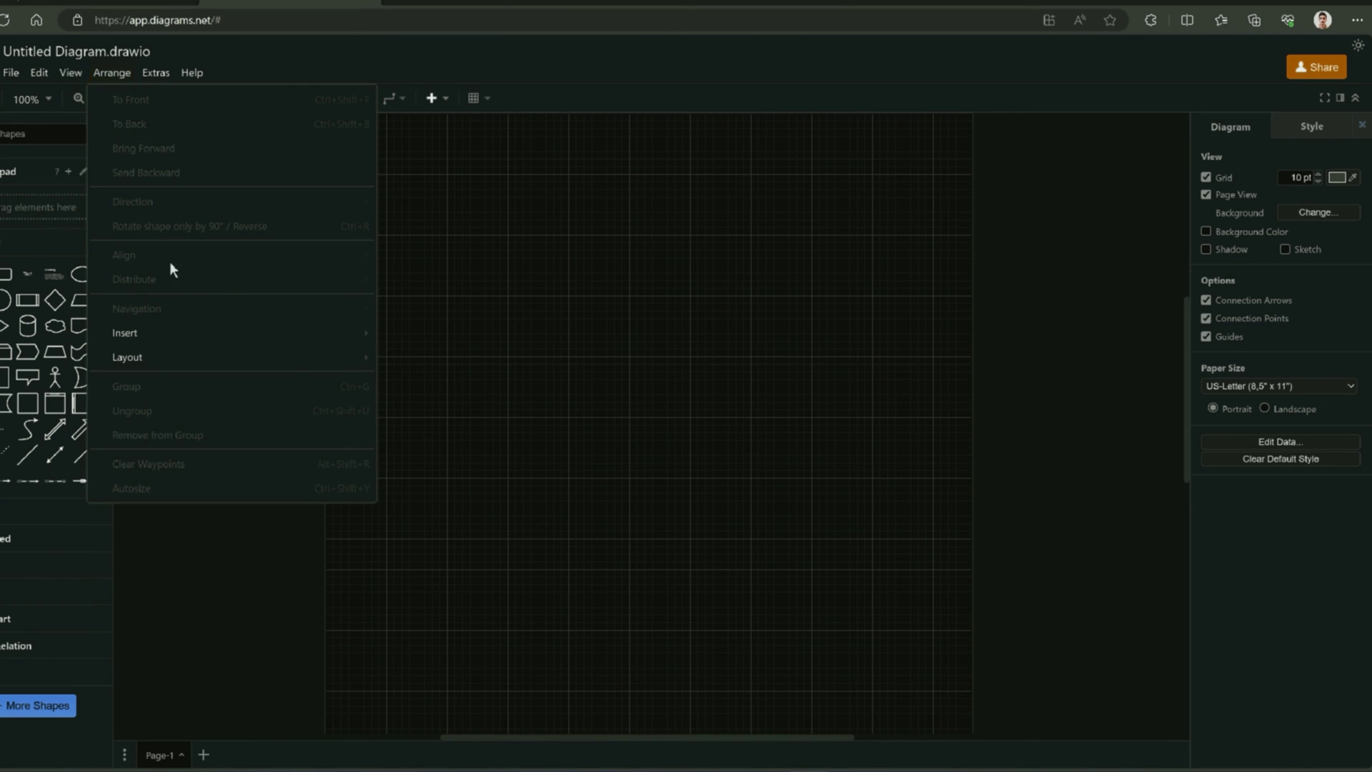
mouse_move(162, 333)
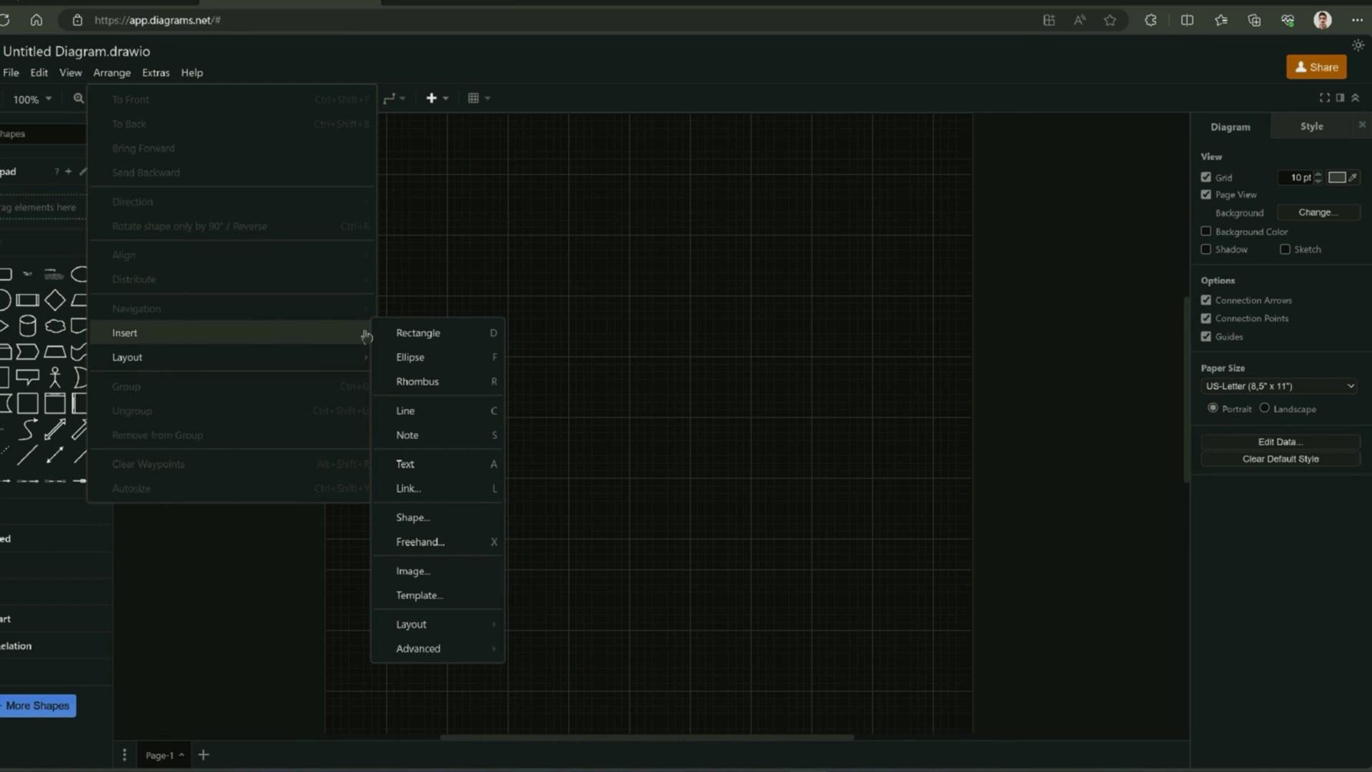
mouse_move(433, 629)
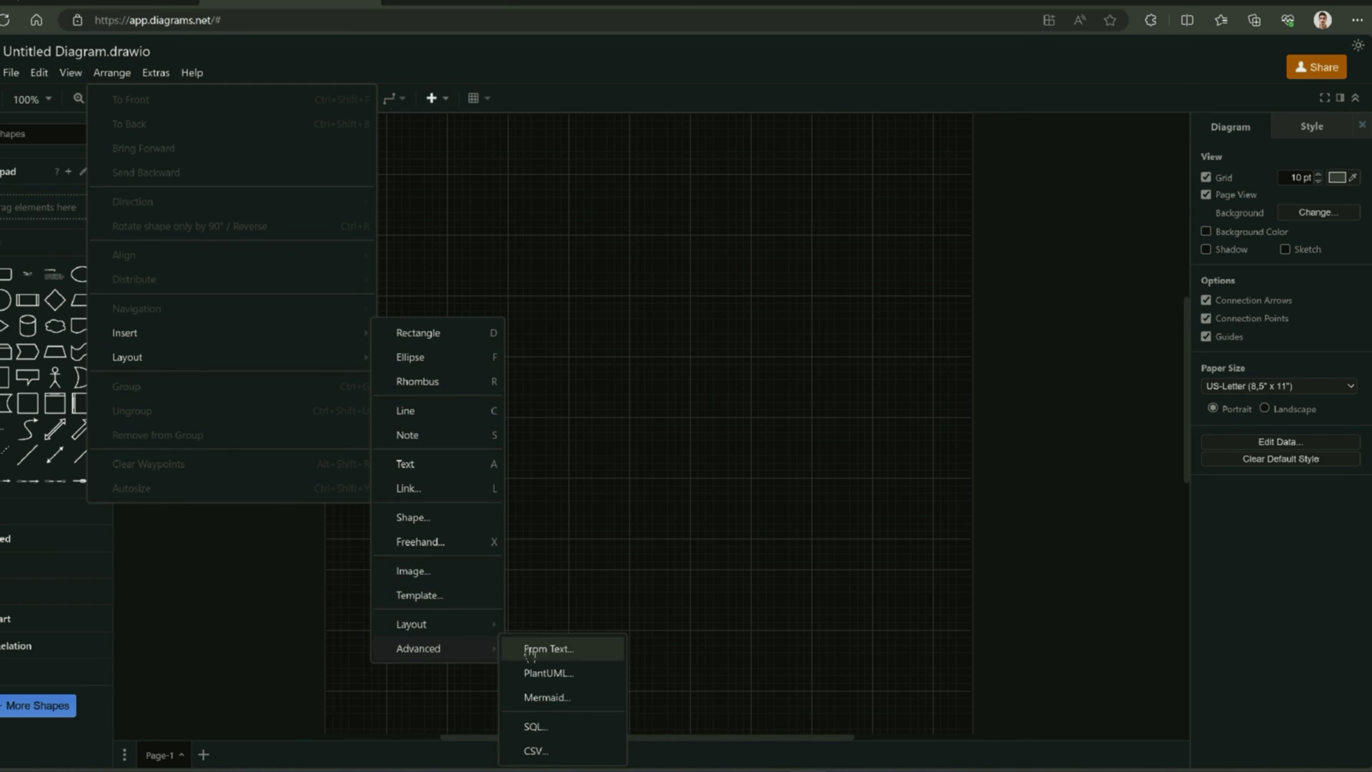
left_click(561, 700)
Step: Paste the DFD code over the sample, insert it, and zoom in on the result
right_click(443, 230)
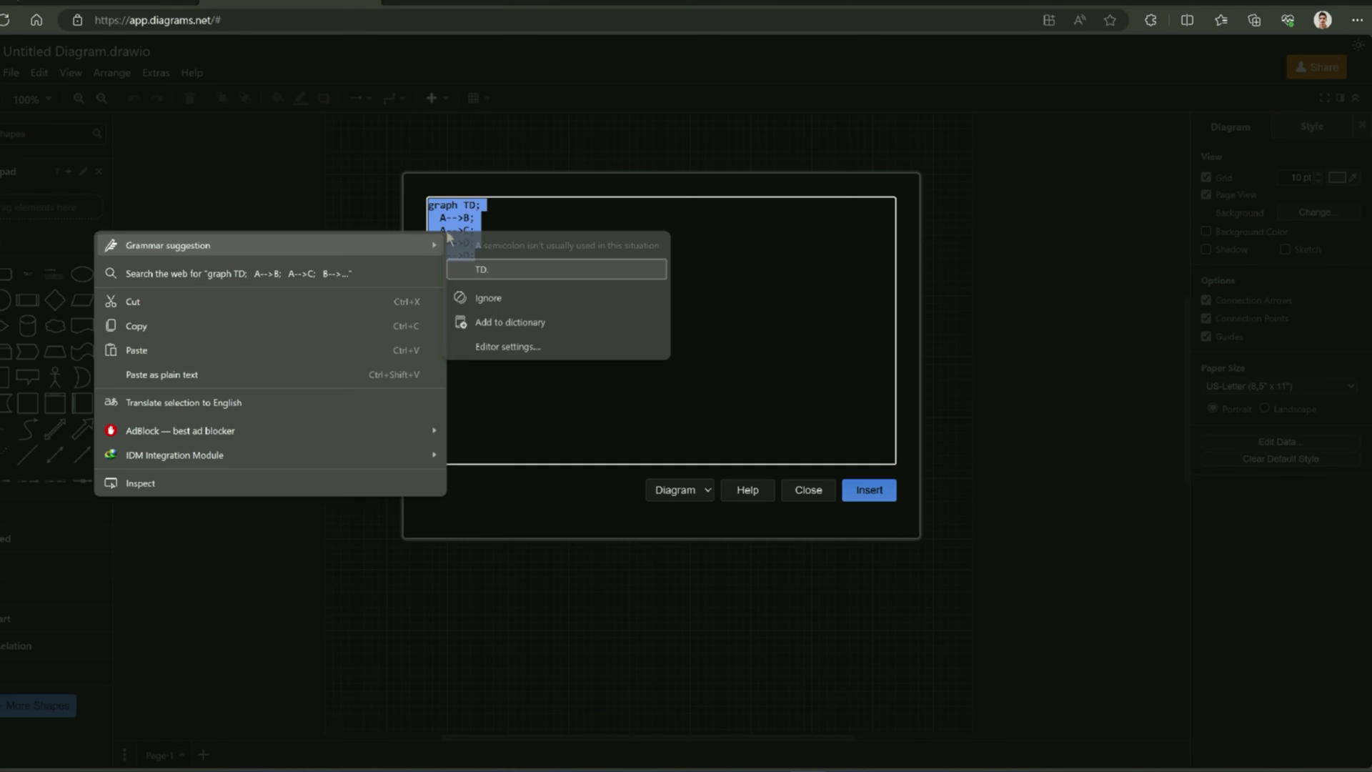
left_click(302, 350)
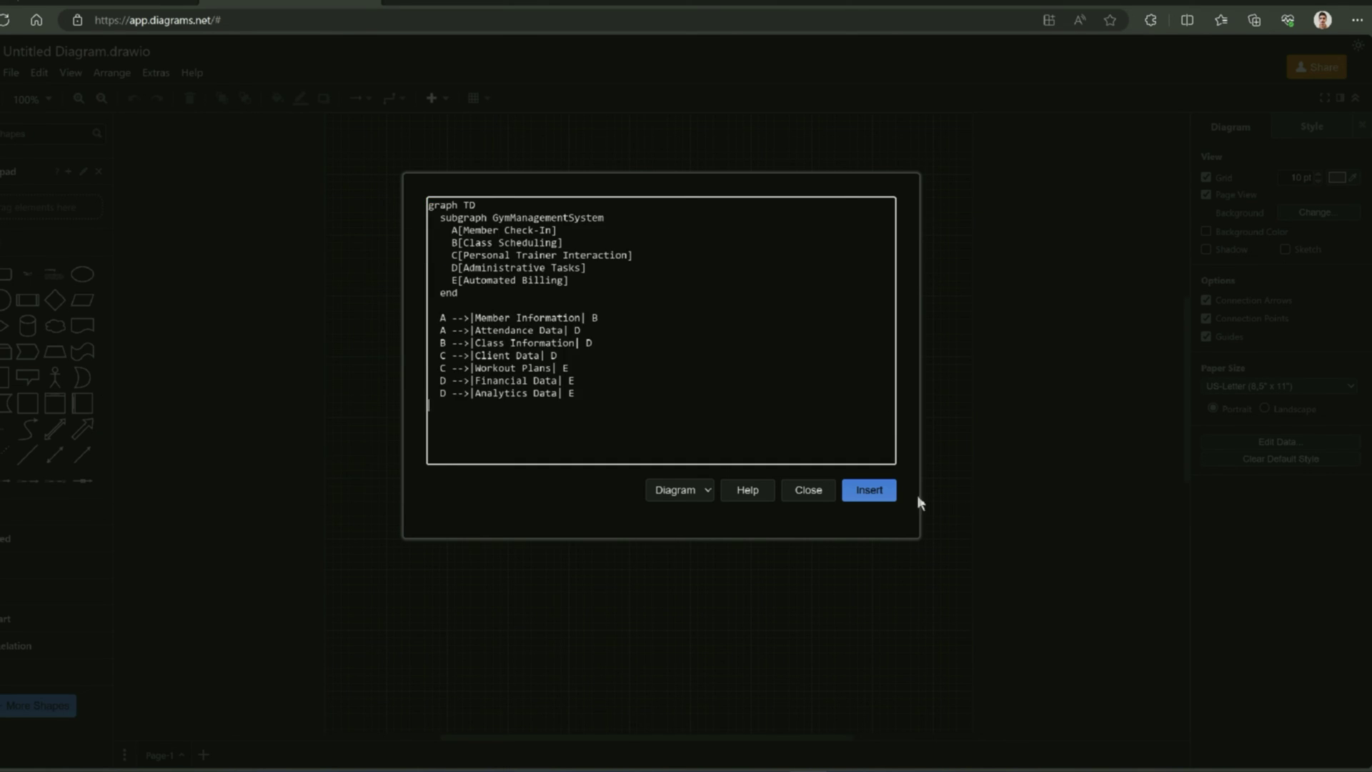
left_click(869, 490)
scroll(613, 445, "up", 3)
scroll(613, 445, "up", 3)
left_click(496, 209)
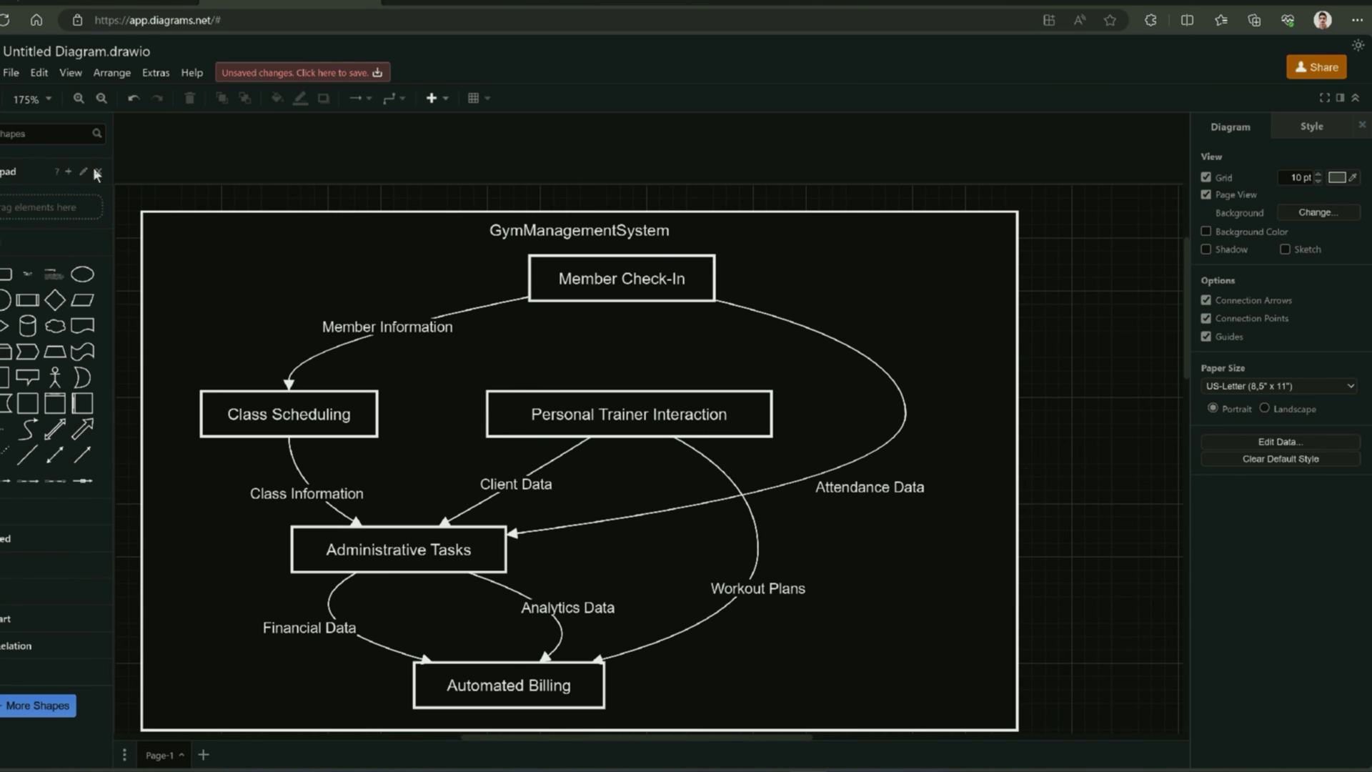
Step: Give the GymManagementSystem container a brown fill with a gold border
left_click(664, 278)
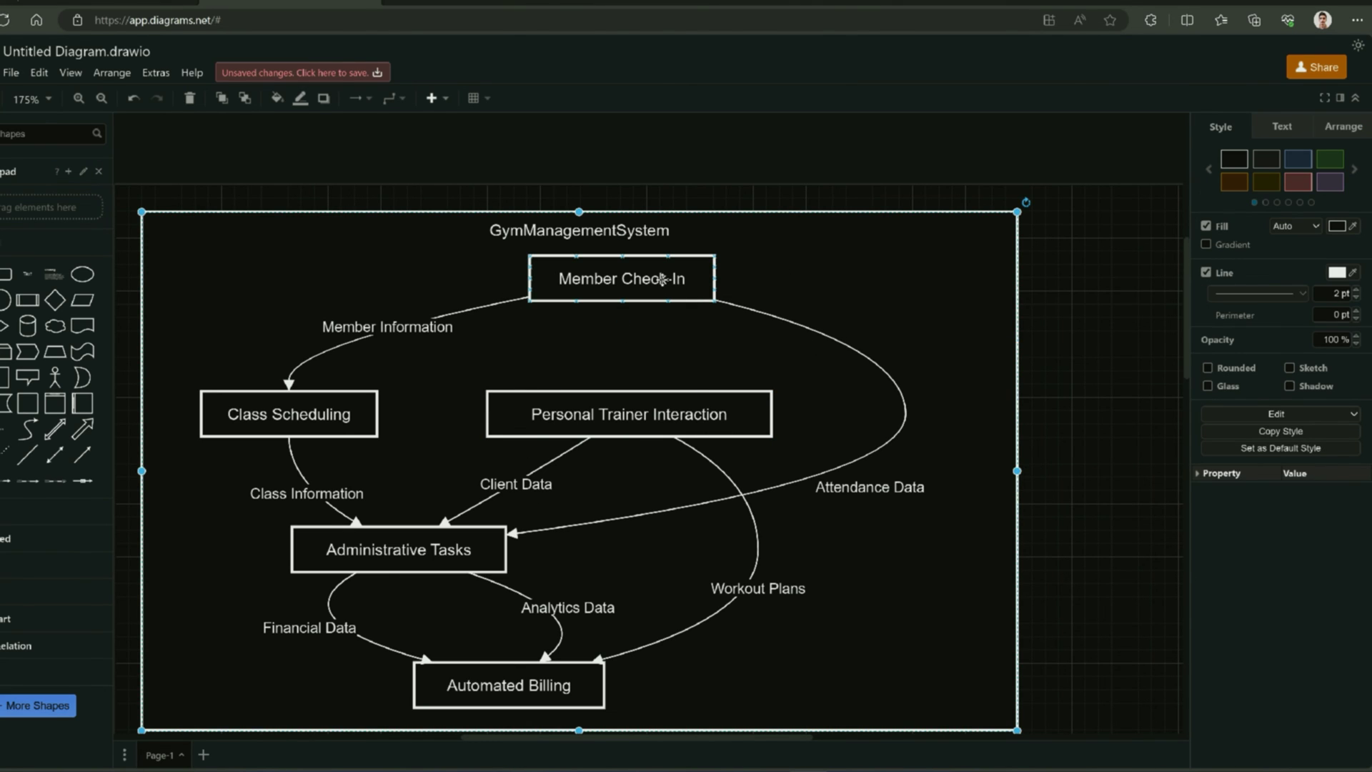
double_click(622, 286)
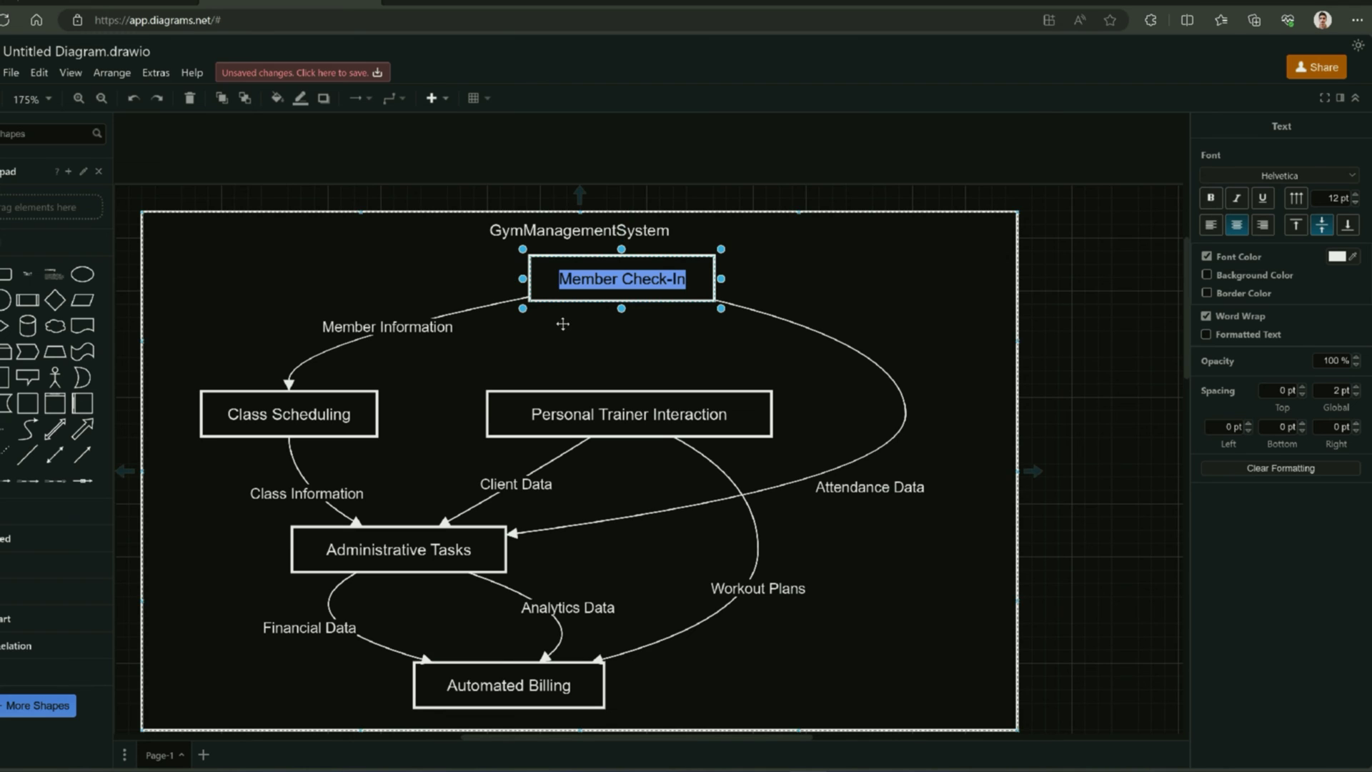
left_click(563, 324)
left_click(578, 275)
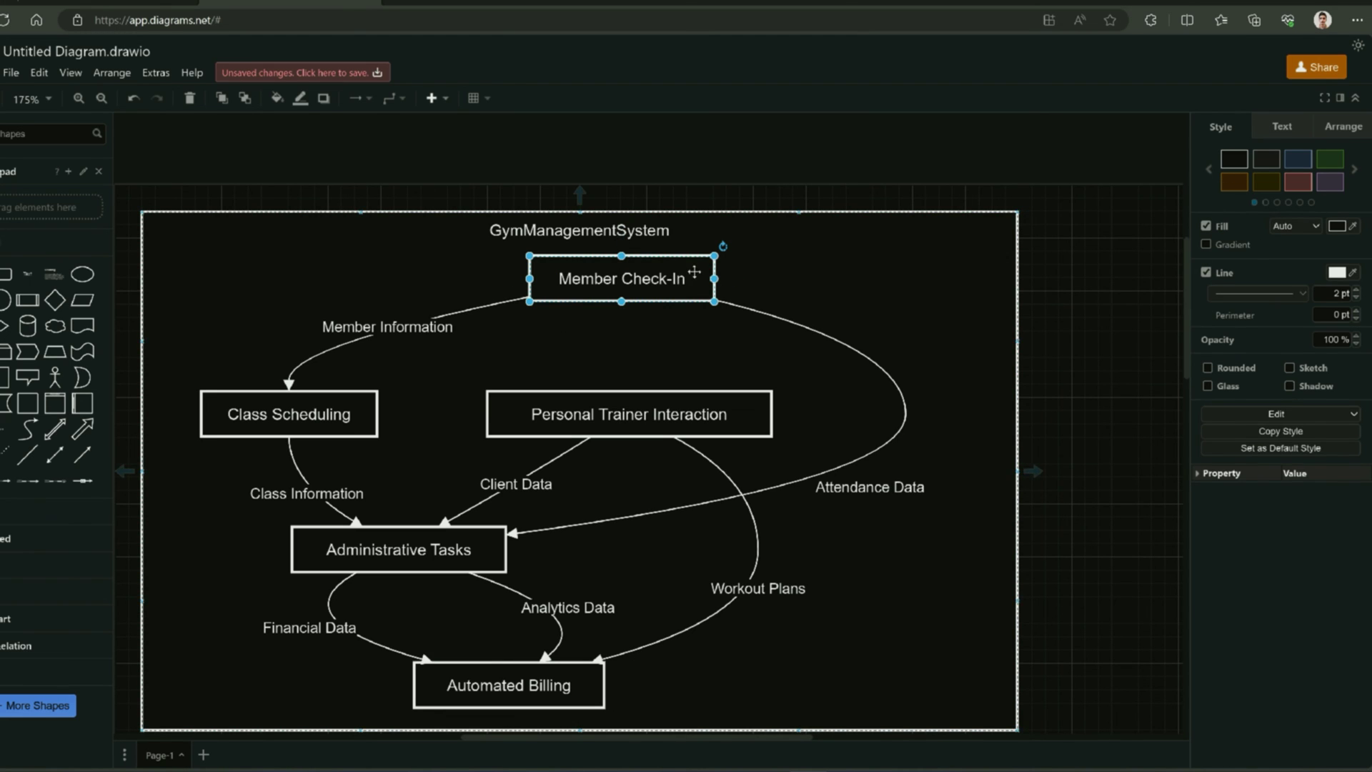
left_click(699, 250)
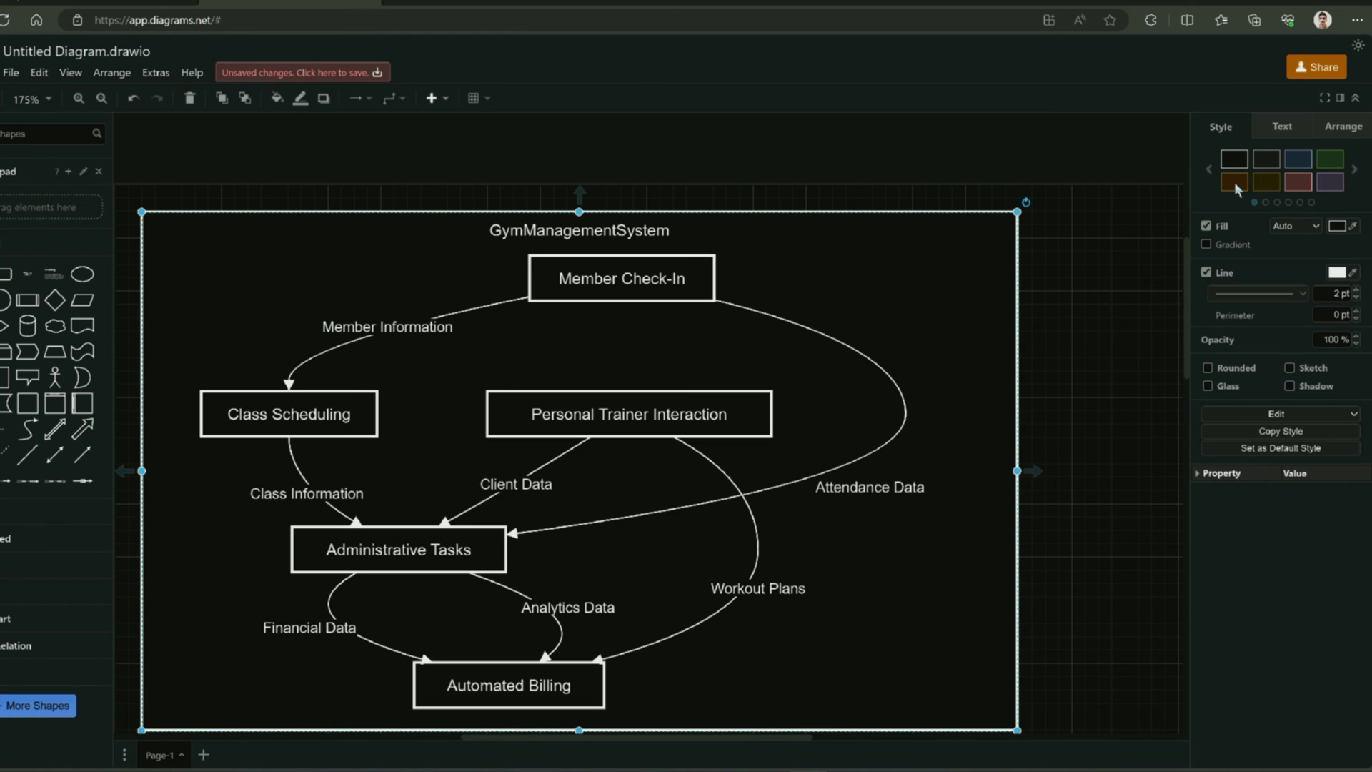
left_click(1235, 184)
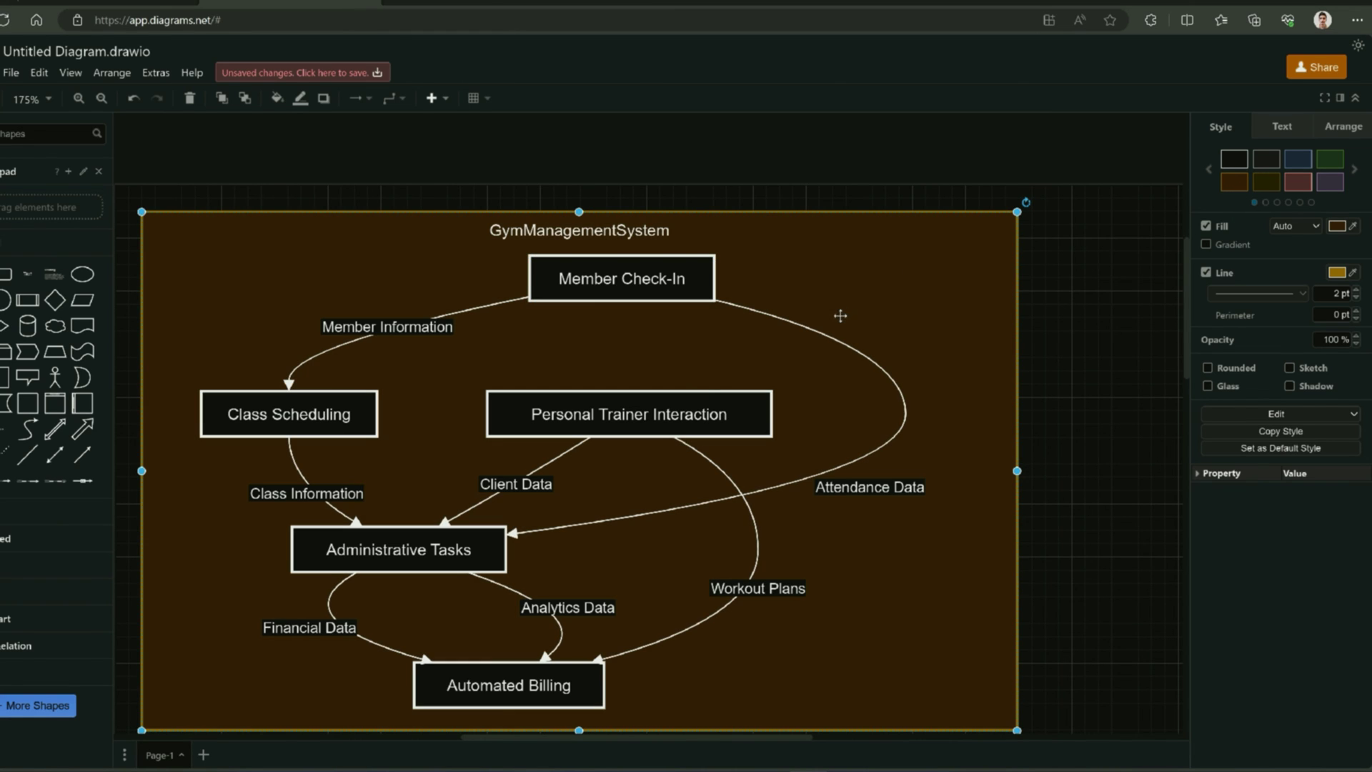
Step: Make Personal Trainer Interaction, Member Check-In, Class Scheduling, Administrative Tasks and Automated Billing green
left_click(712, 398)
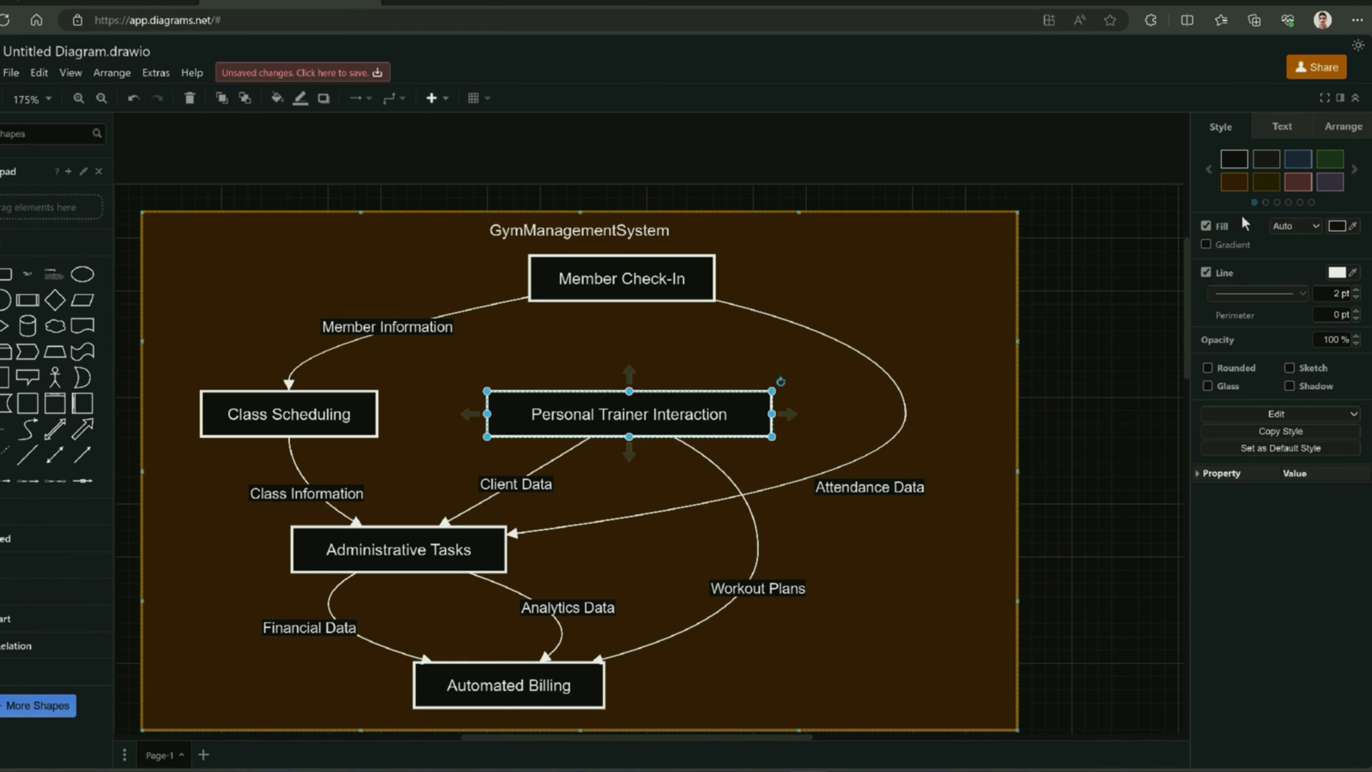
left_click(1330, 160)
left_click(621, 268)
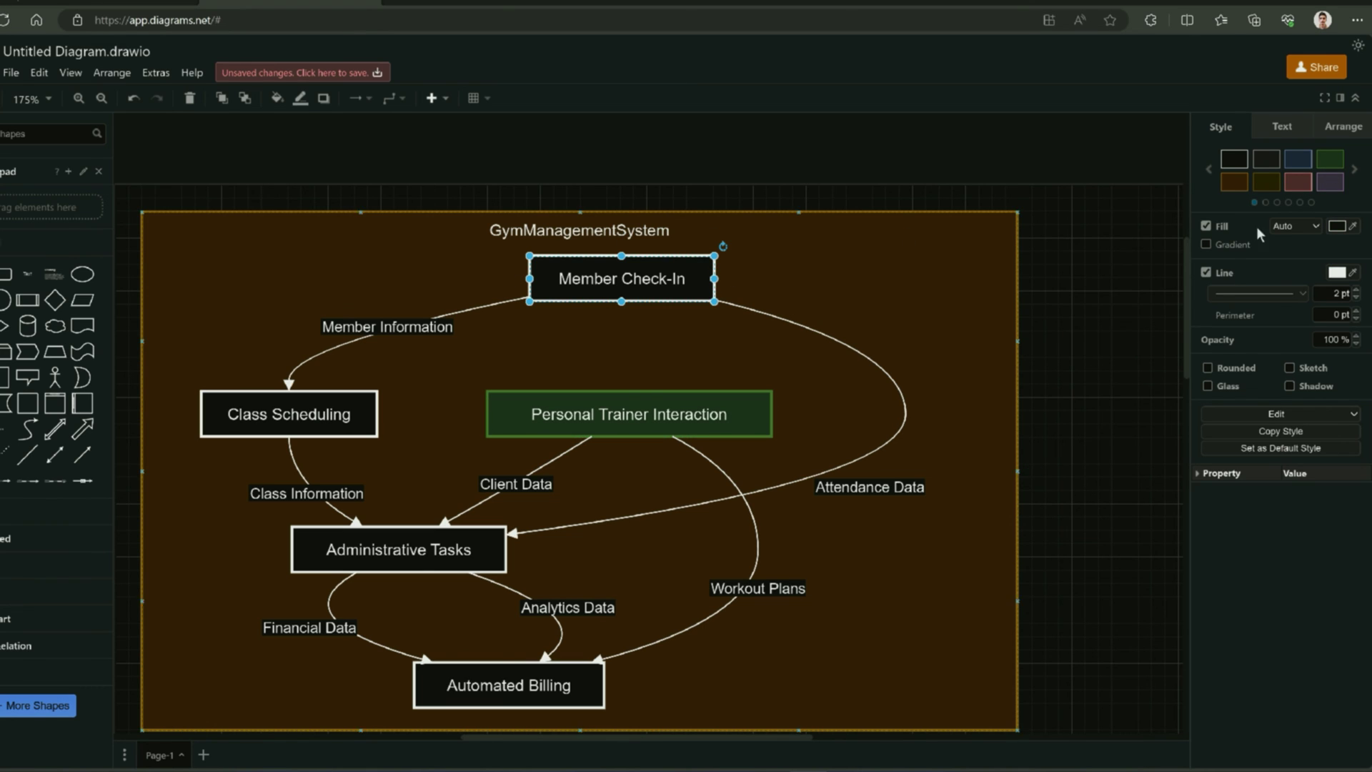
left_click(1331, 166)
left_click(318, 418)
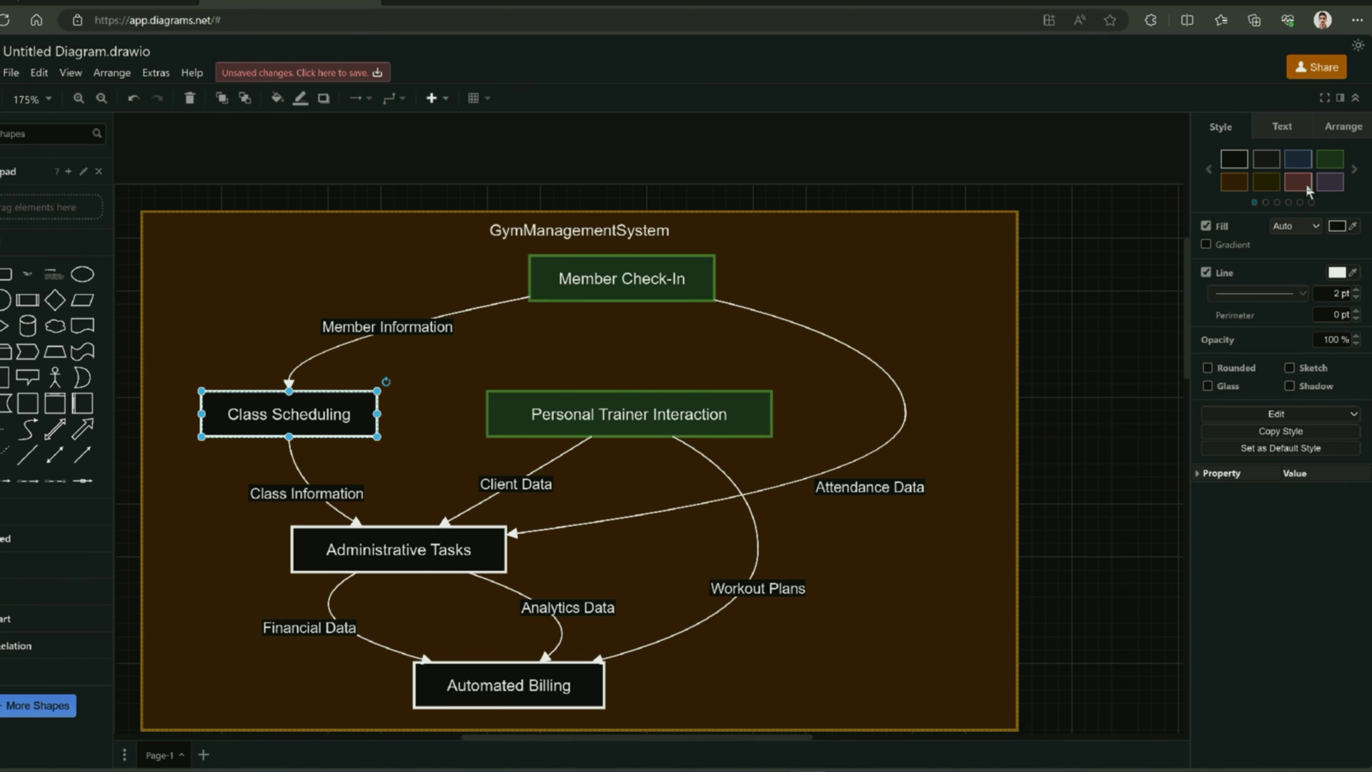
left_click(1329, 160)
left_click(472, 561)
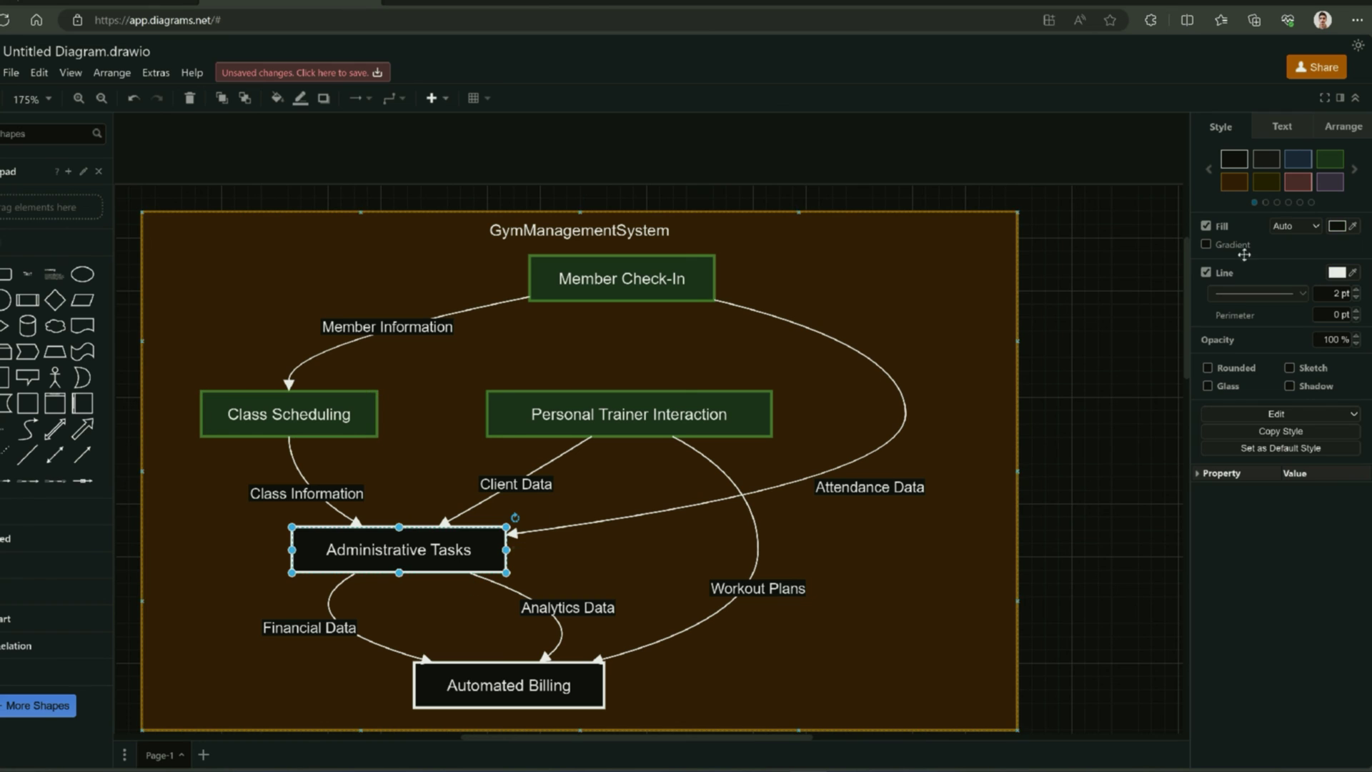
left_click(1328, 163)
left_click(600, 666)
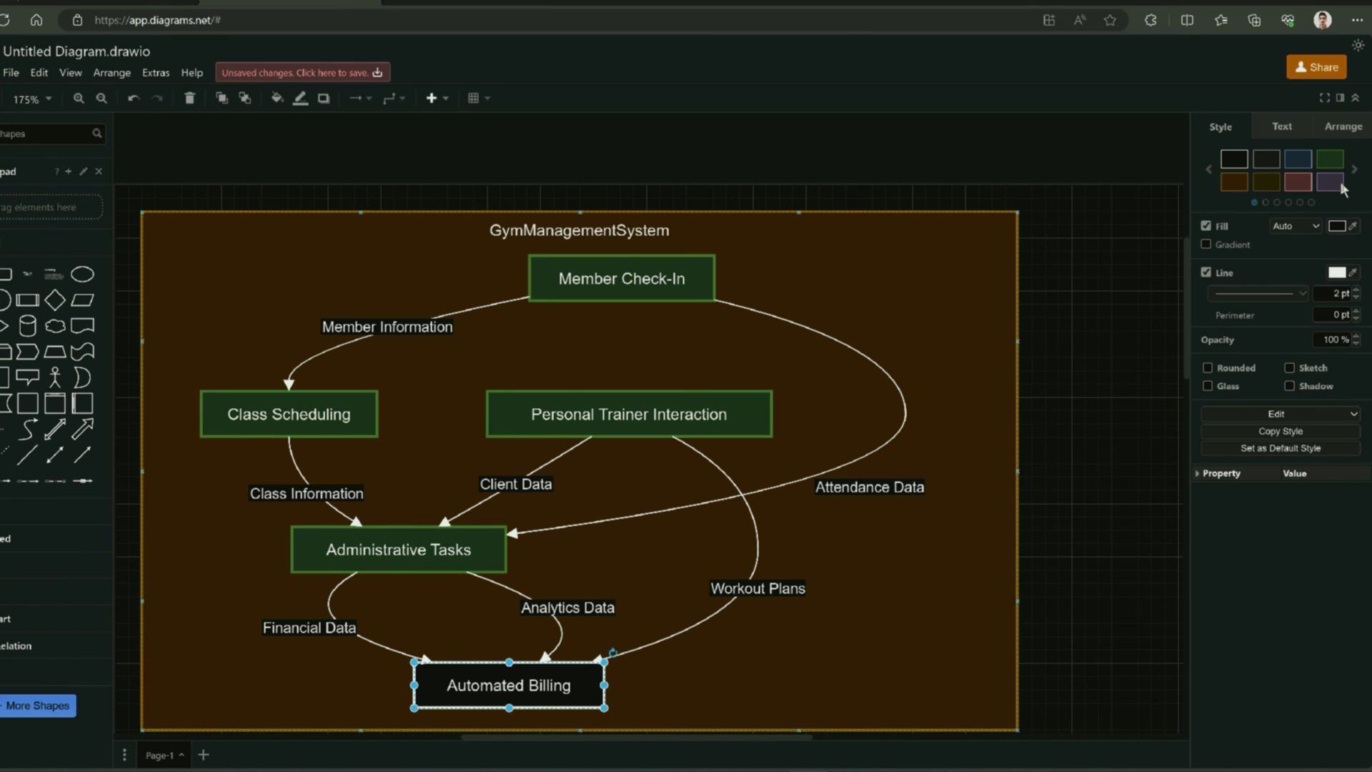
left_click(1331, 160)
left_click(866, 293)
scroll(1000, 335, "down", 3)
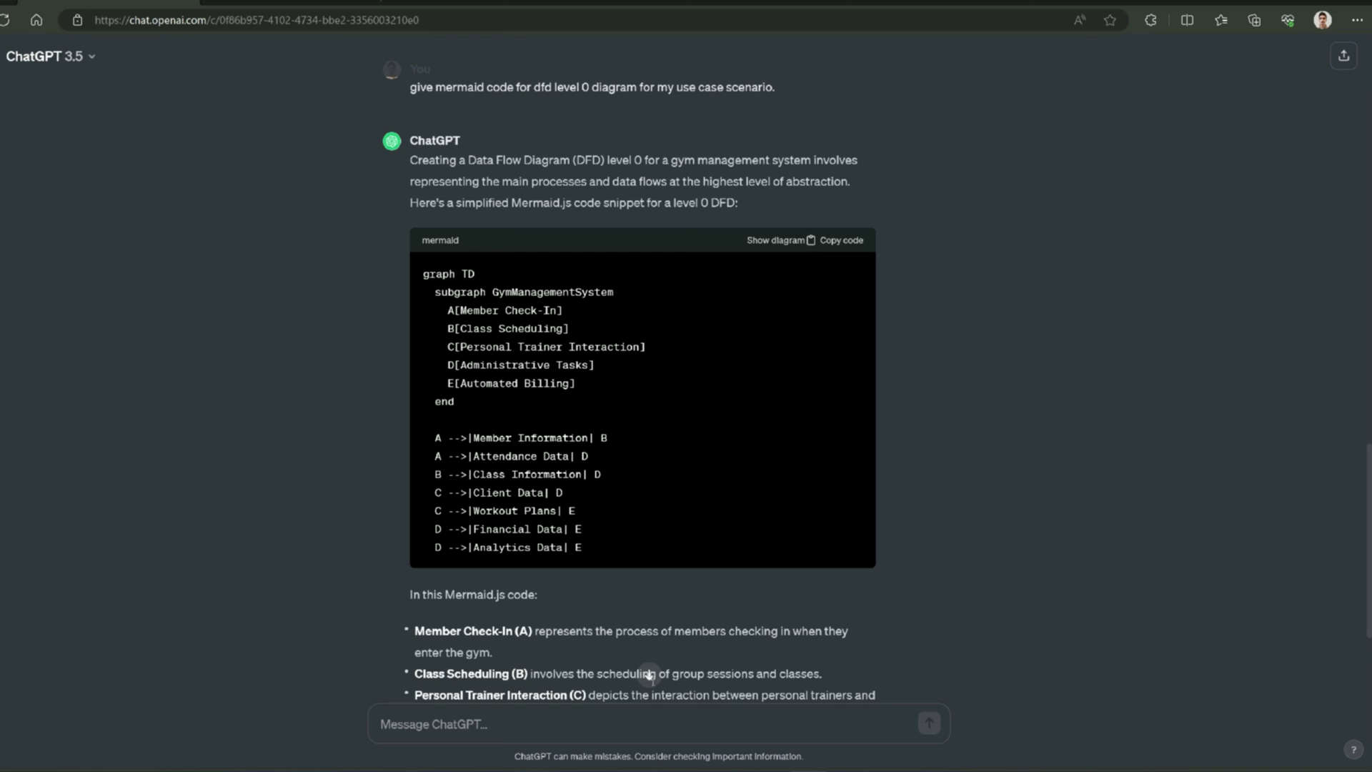
Step: Ask ChatGPT for level-1 DFD Mermaid code for the gym management system and copy the returned code
scroll(650, 676, "down", 2)
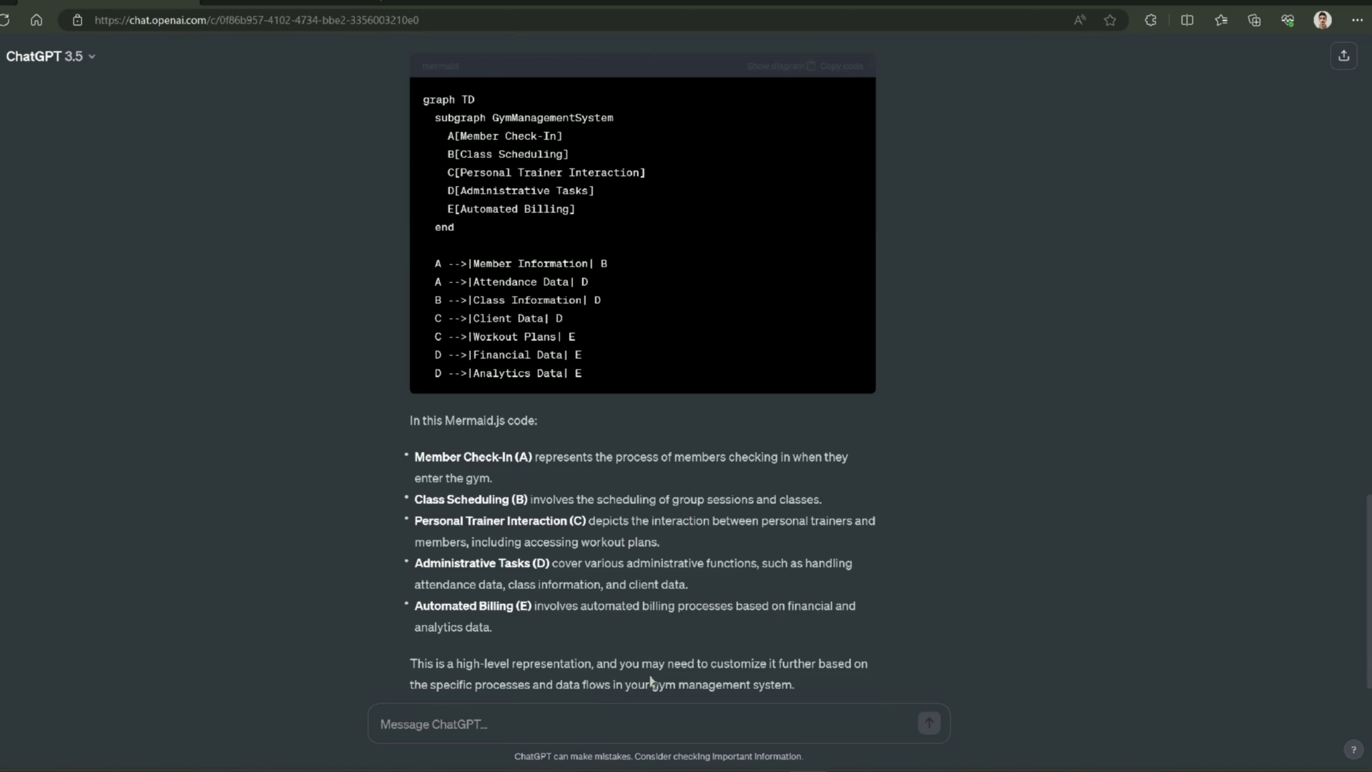
scroll(629, 711, "down", 1)
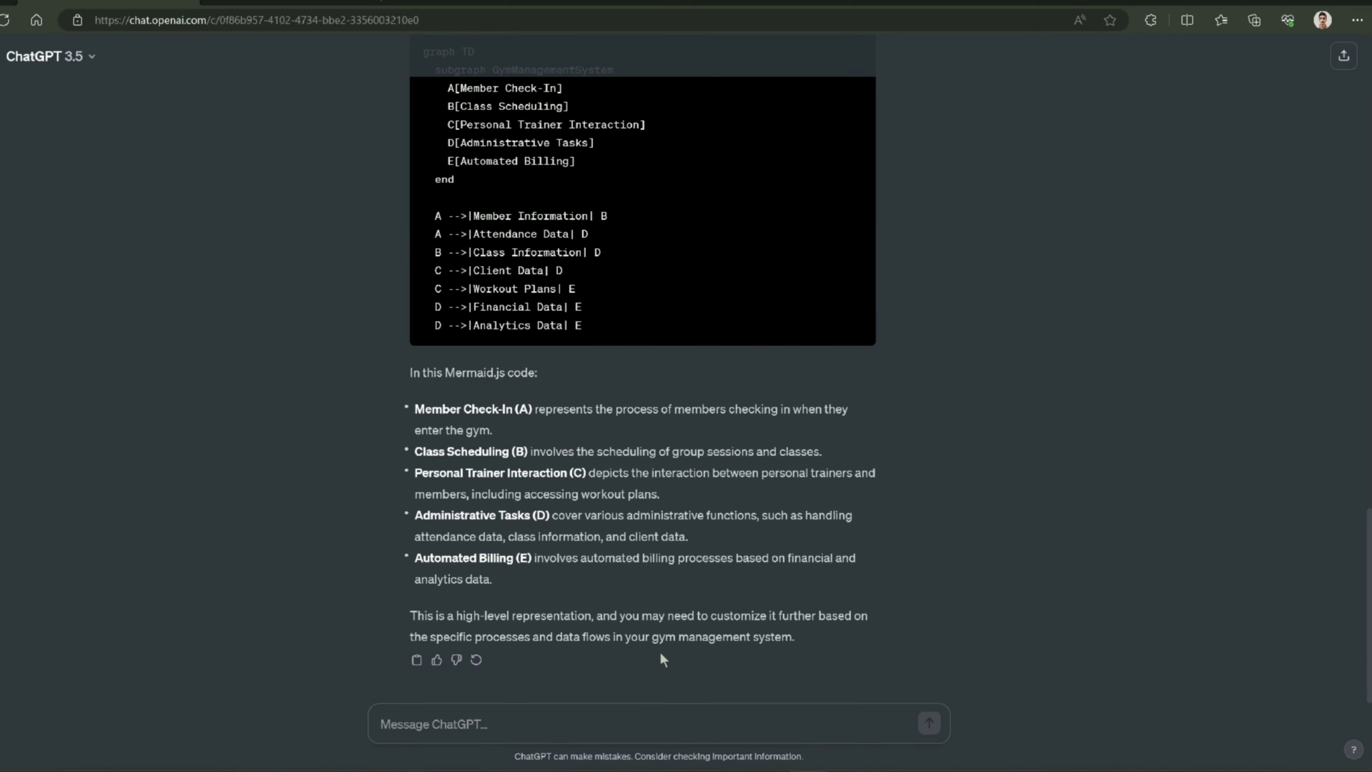
type("give me mermaid code for dfd level 1 diagram for my use case scenario")
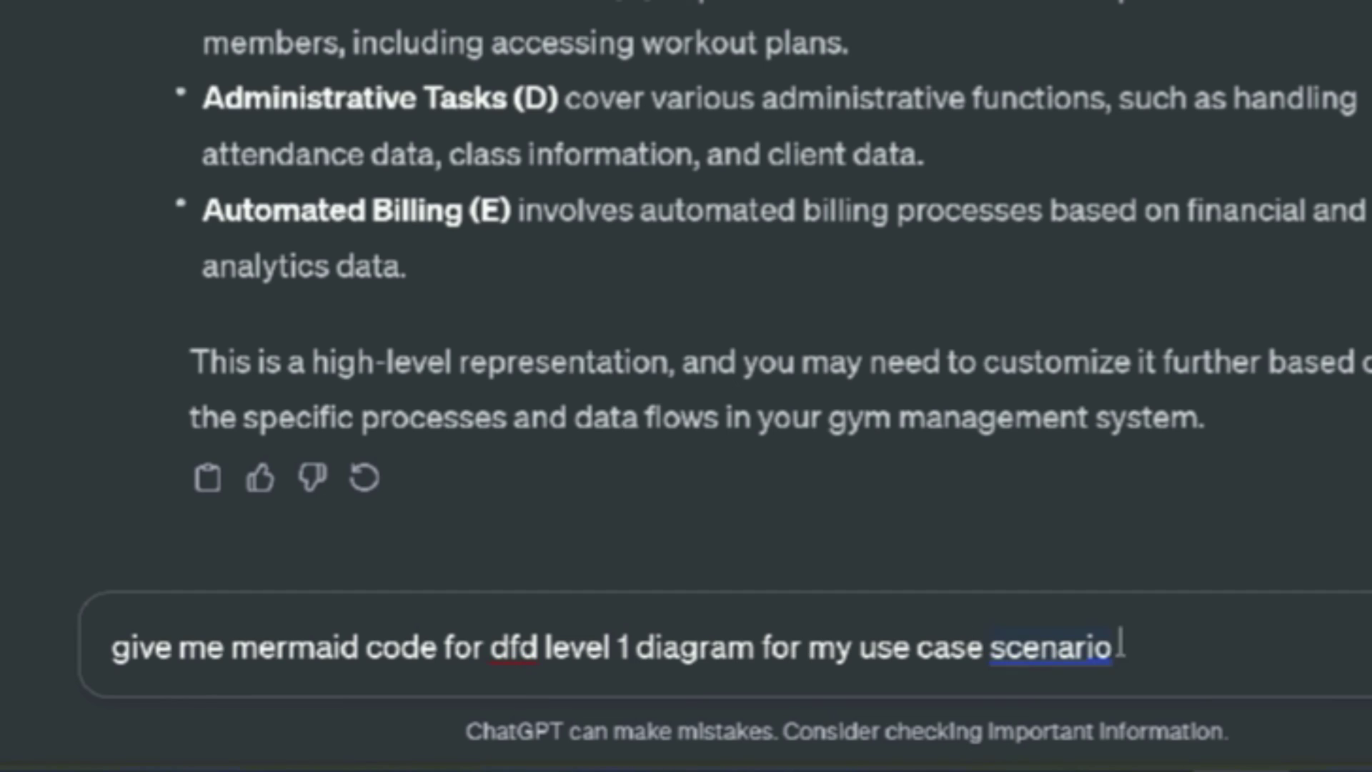
key("Return")
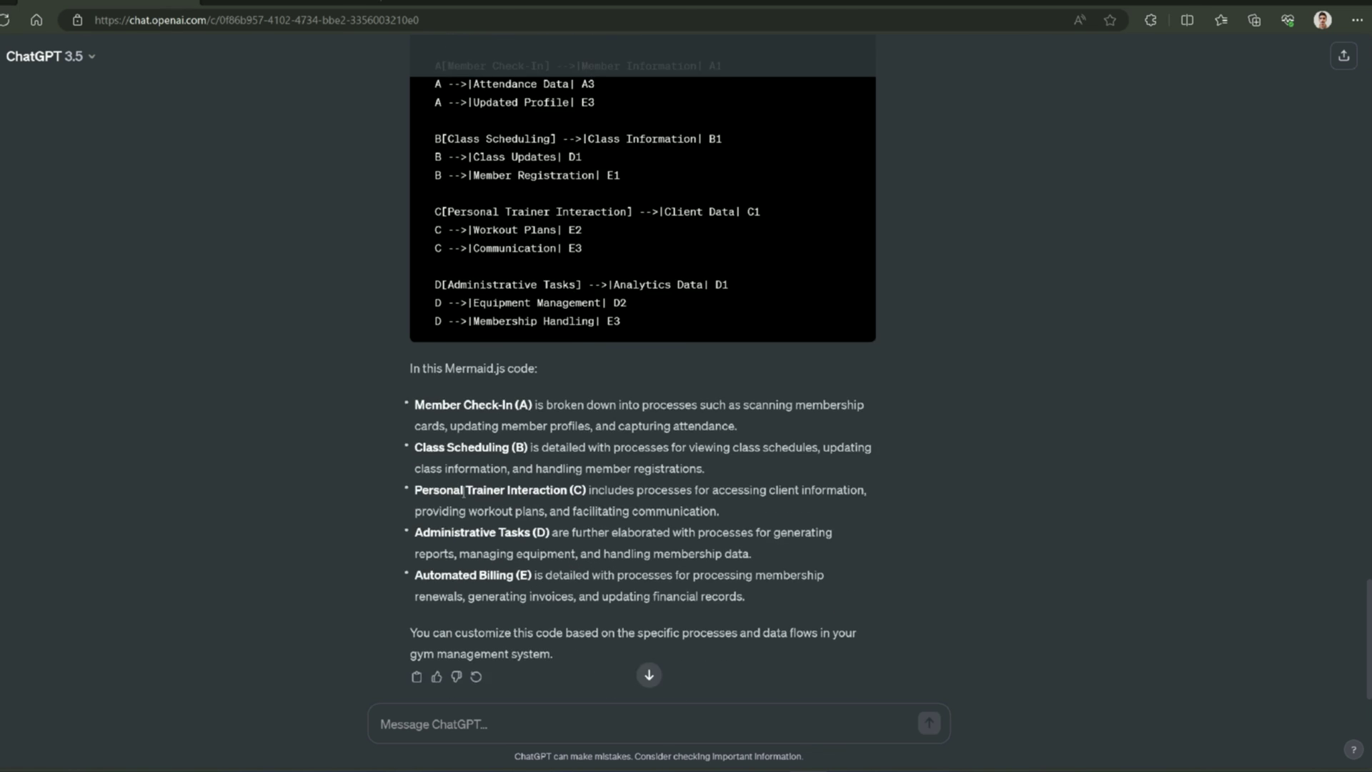
scroll(881, 177, "up", 9)
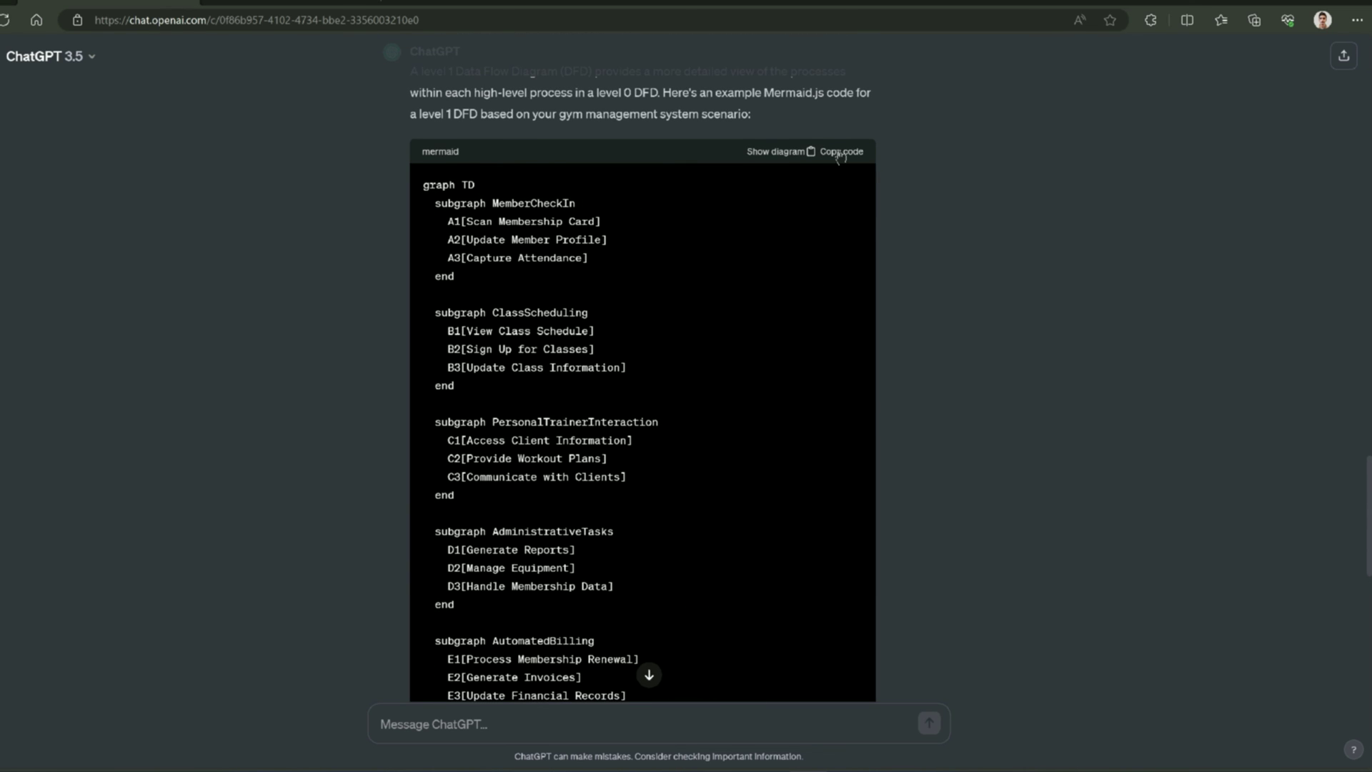
left_click(841, 152)
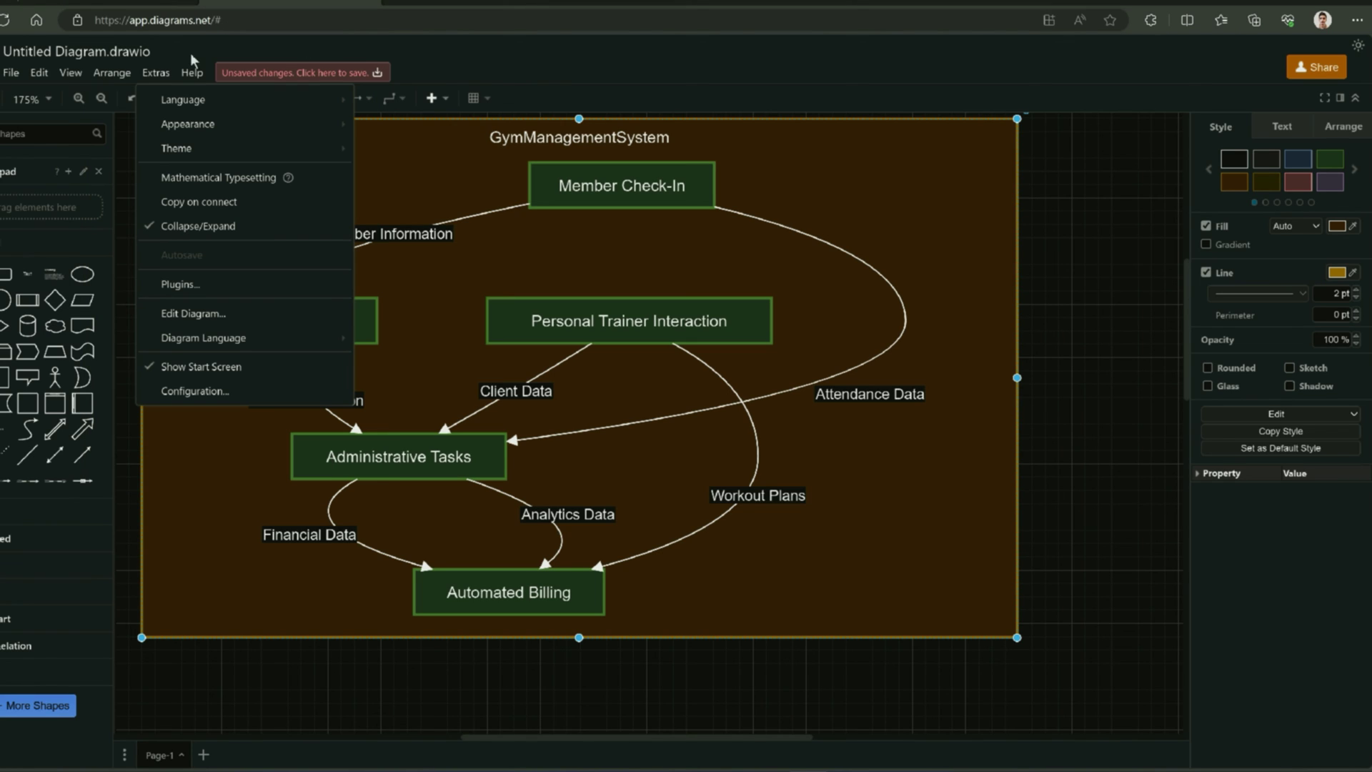
Step: Insert the copied level-1 DFD Mermaid code via Arrange > Insert > Advanced > Mermaid, replacing the sample text
left_click(112, 72)
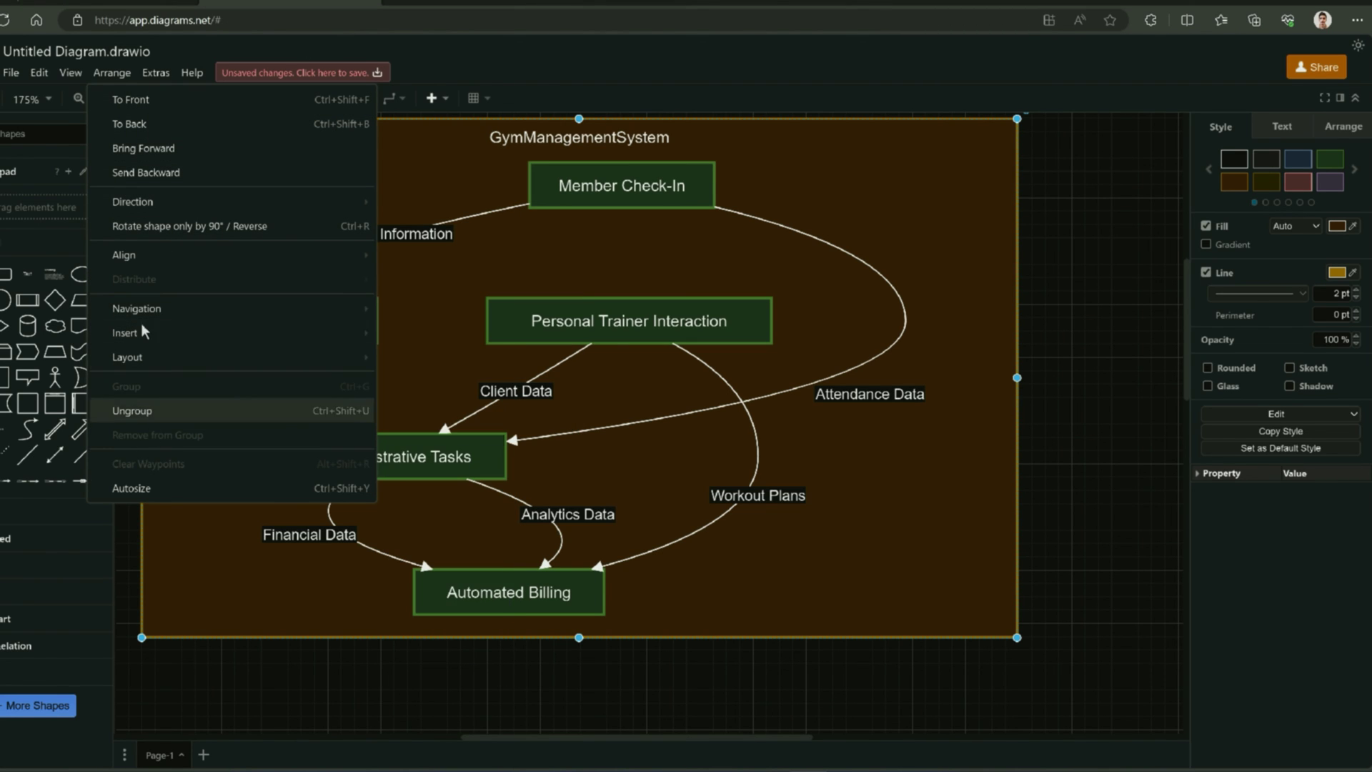
mouse_move(320, 354)
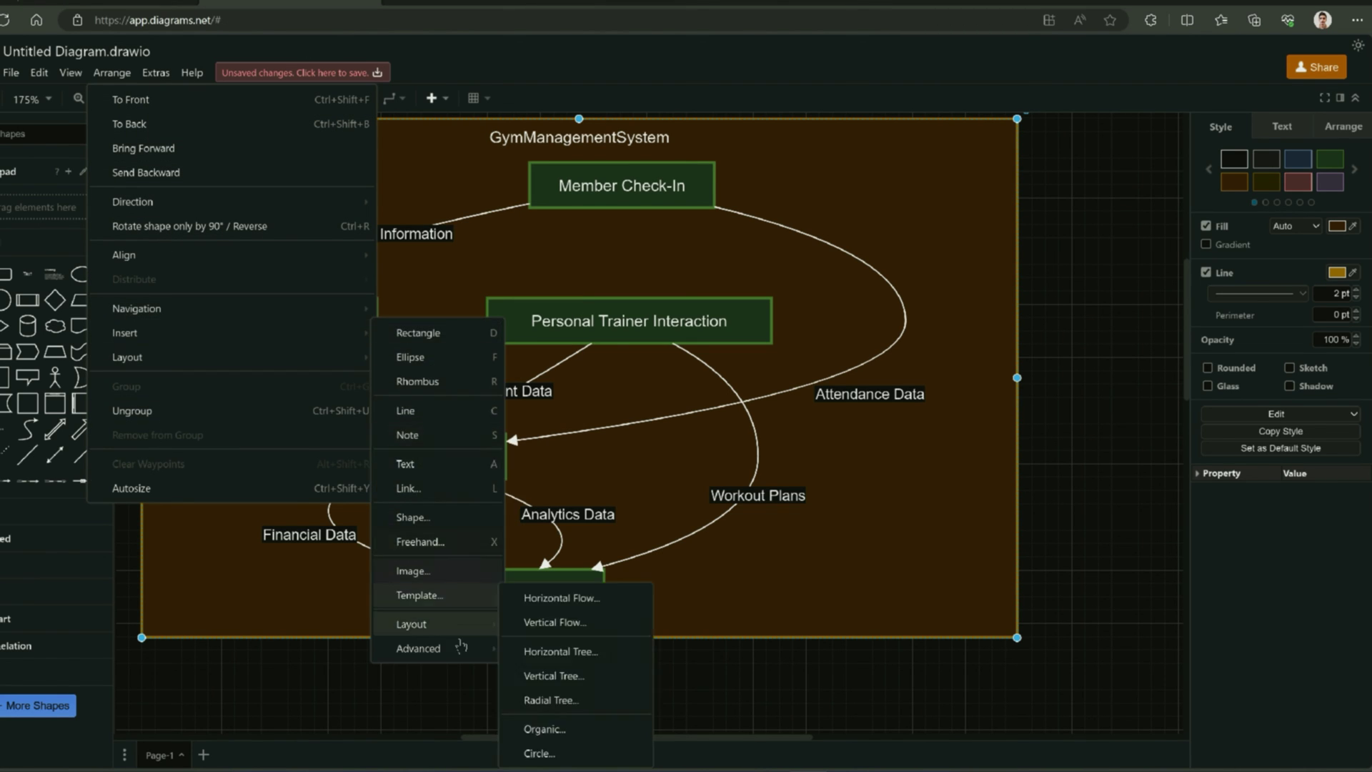
mouse_move(463, 648)
left_click(552, 699)
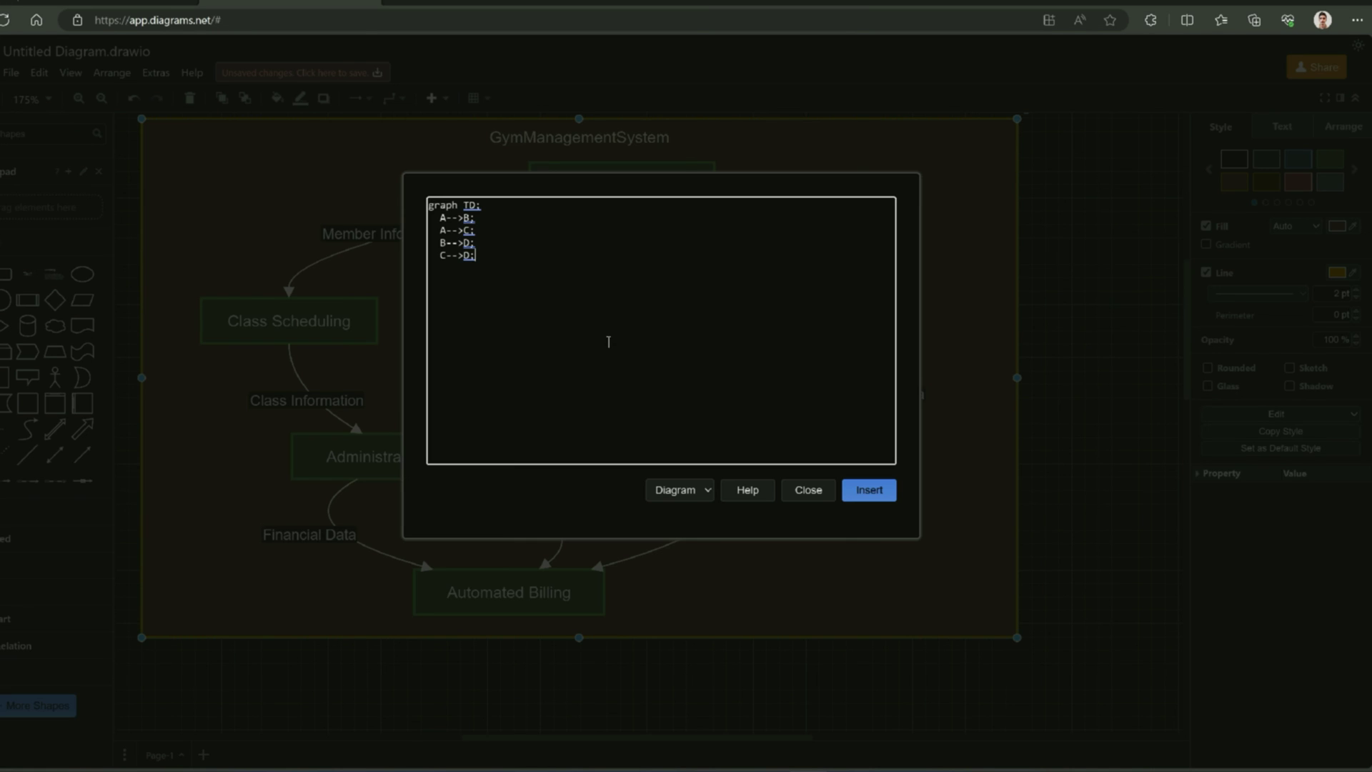
key("ctrl+a")
right_click(454, 242)
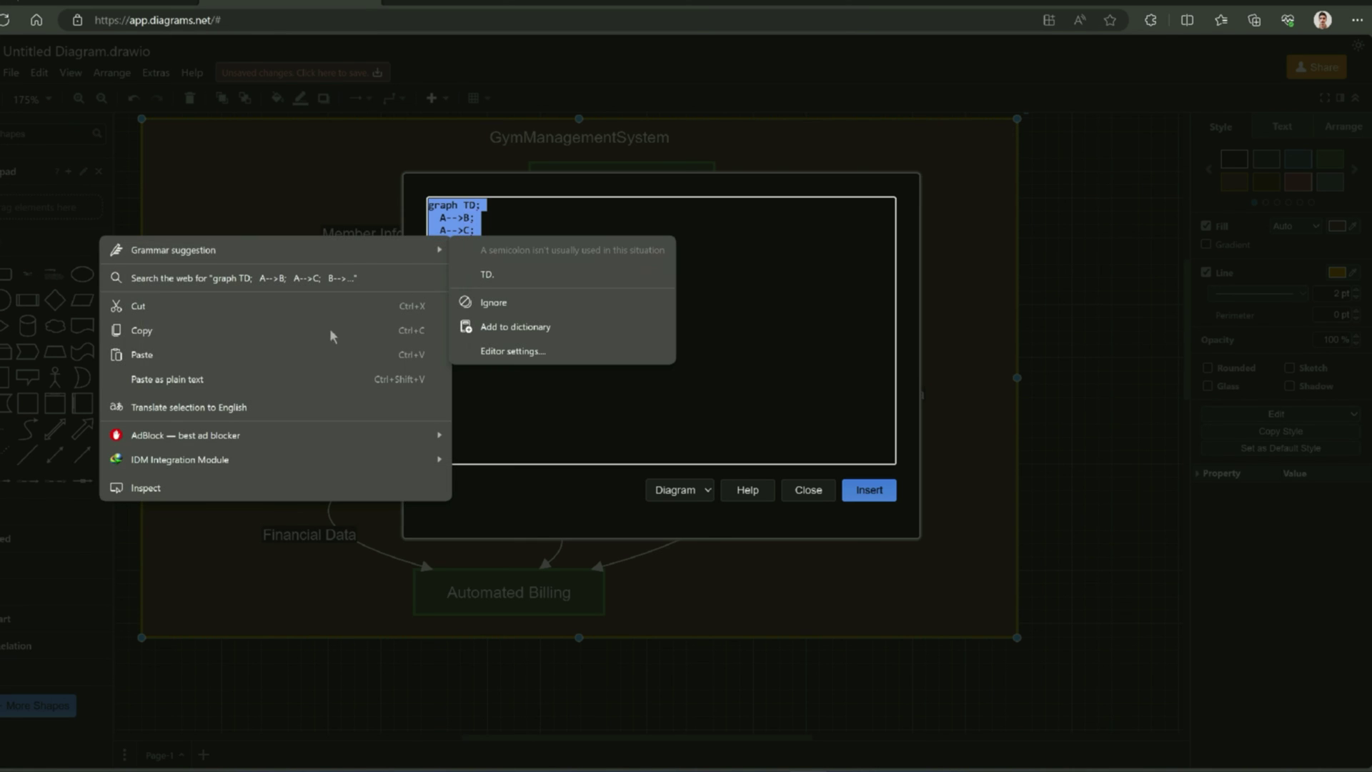
left_click(389, 355)
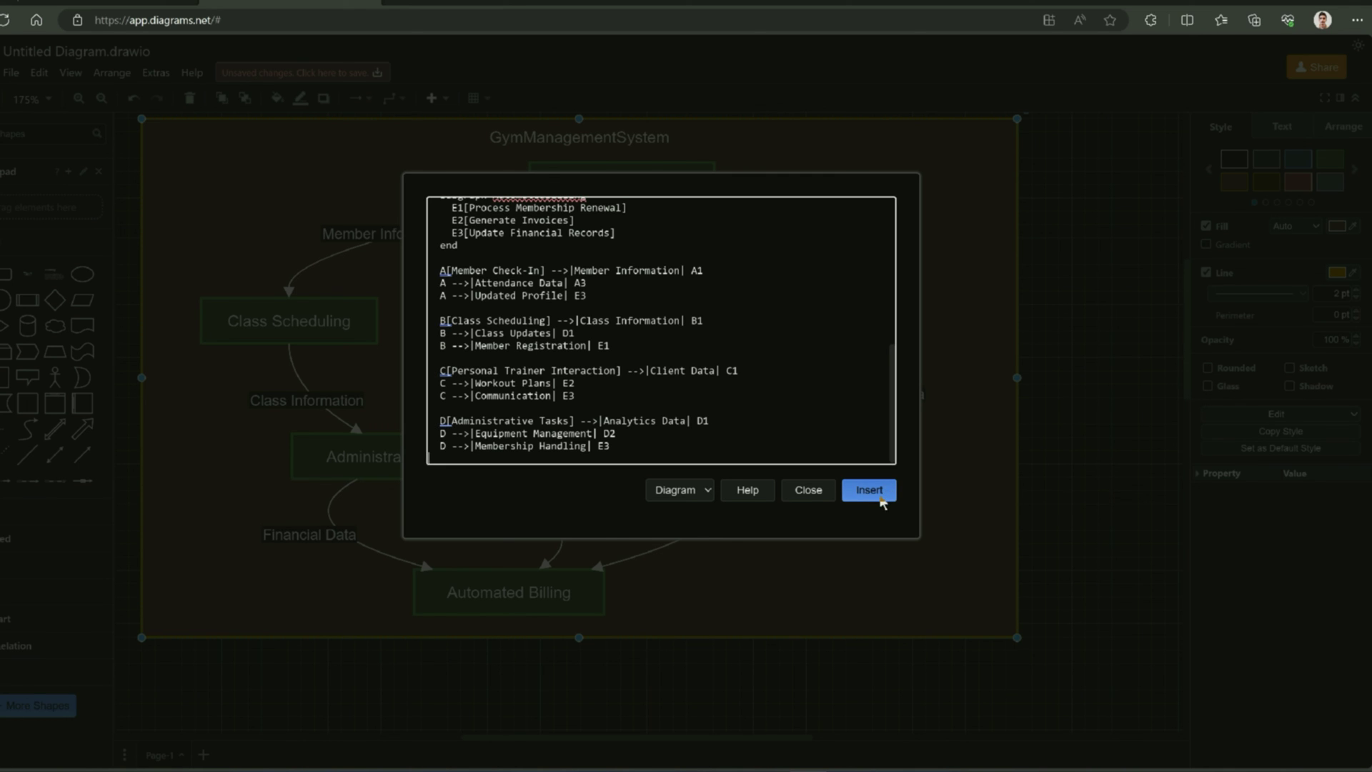
left_click(881, 499)
scroll(541, 421, "down", 6)
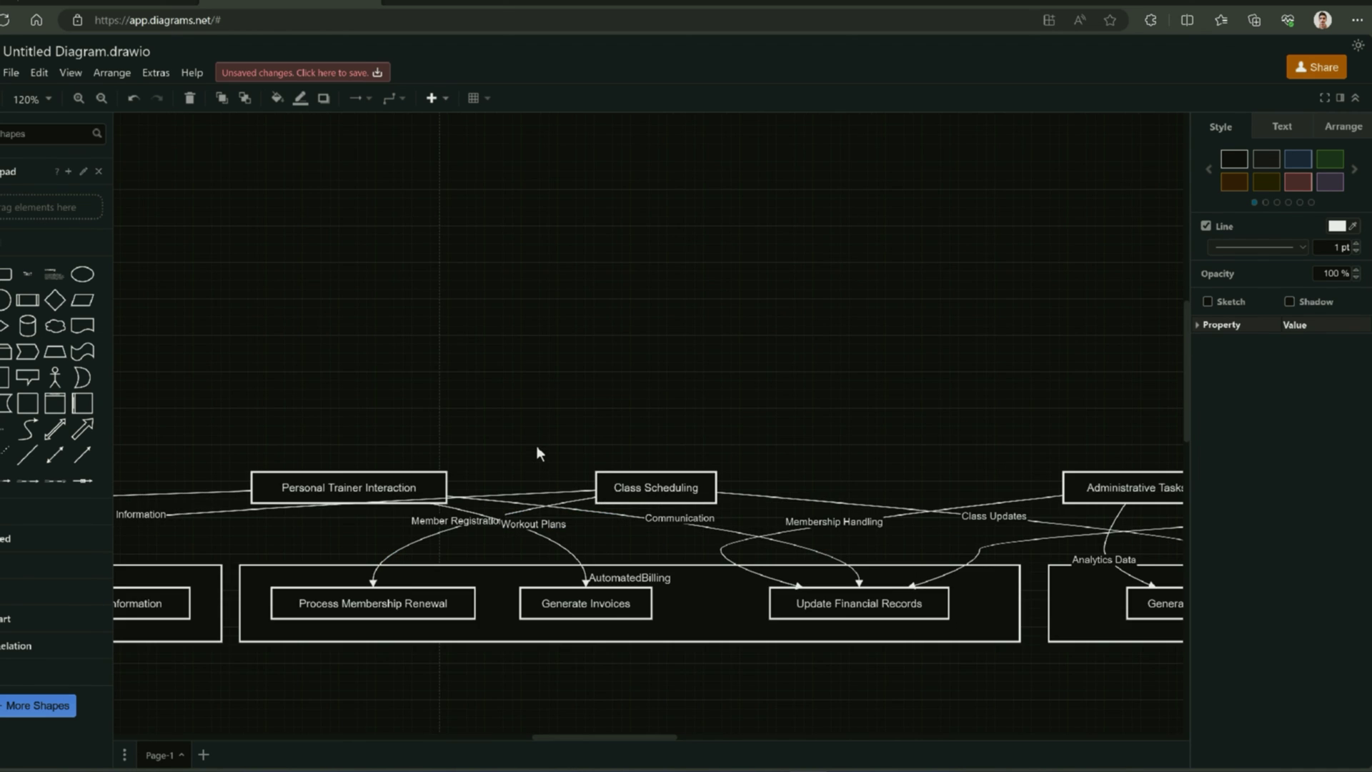
scroll(591, 465, "down", 3)
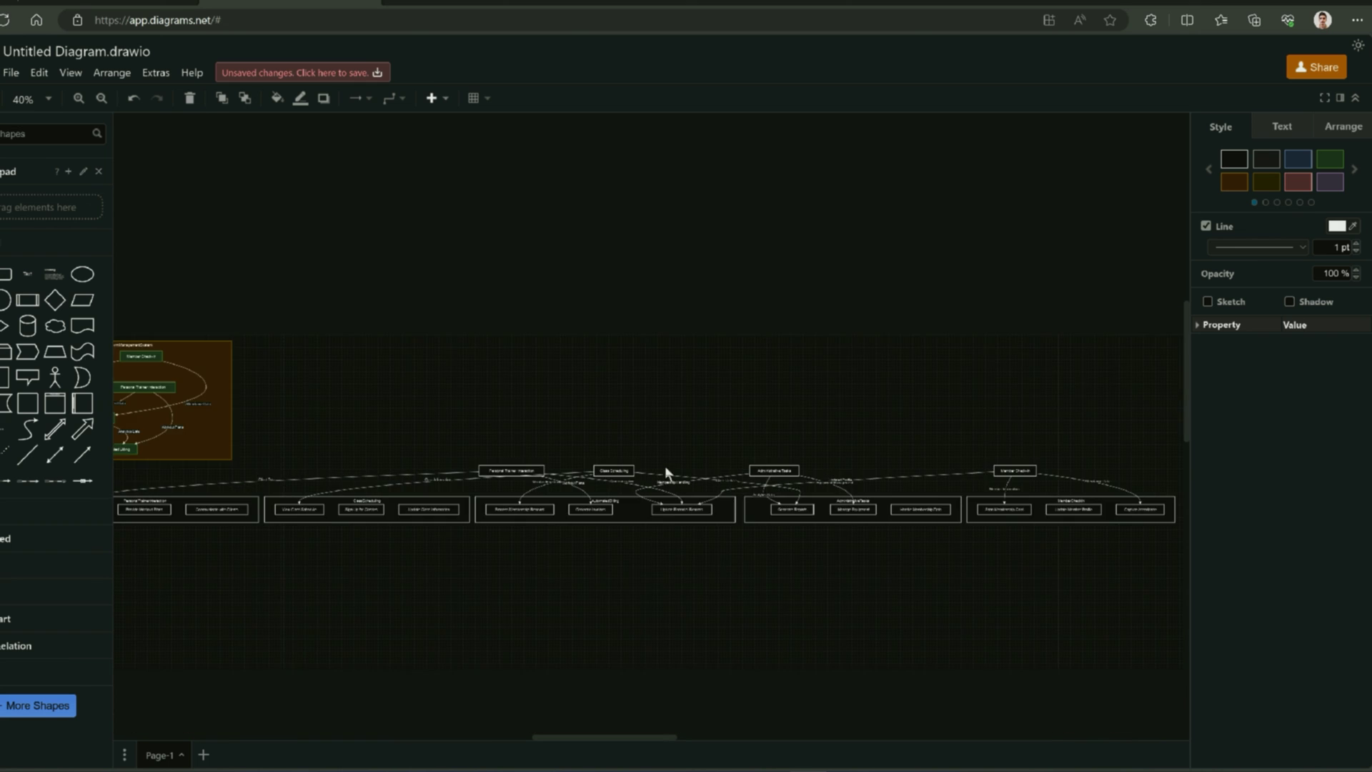
left_click(701, 551)
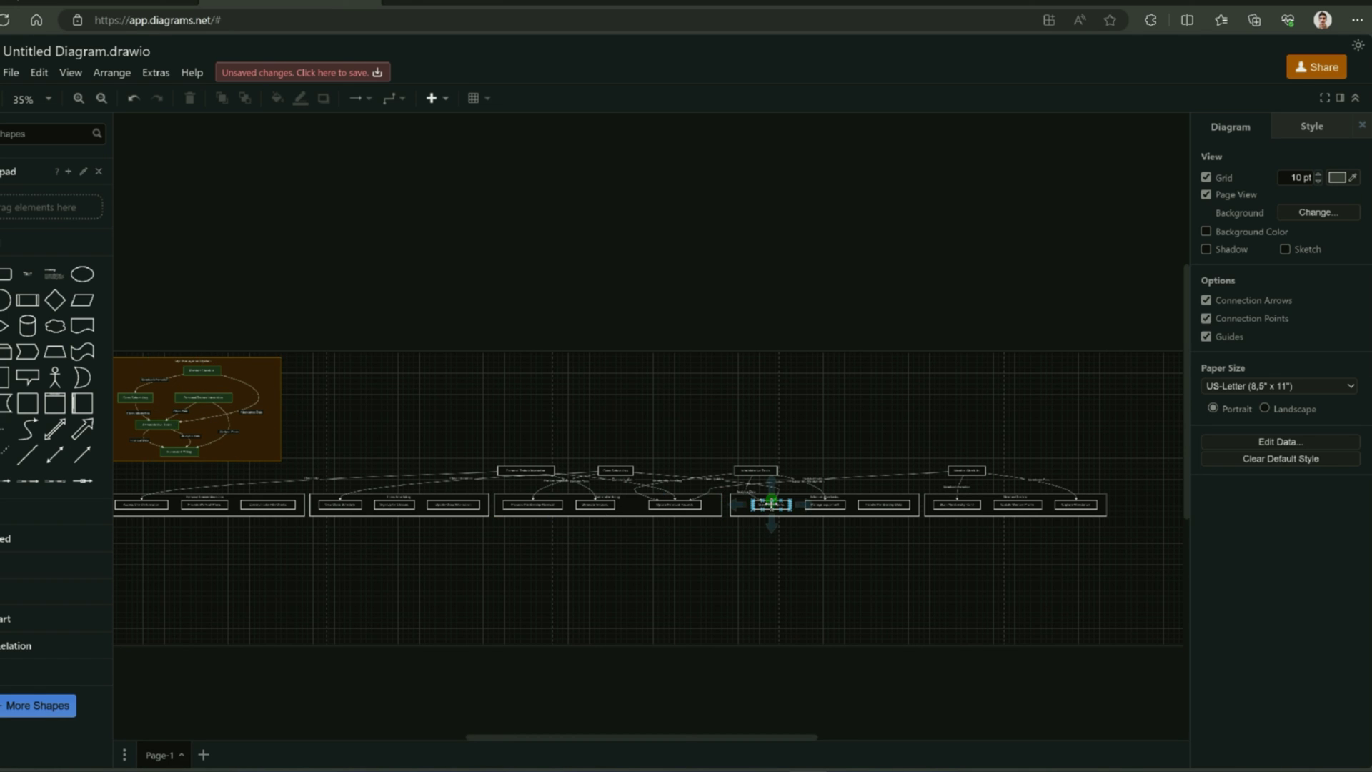
left_click(873, 514)
left_click(822, 526)
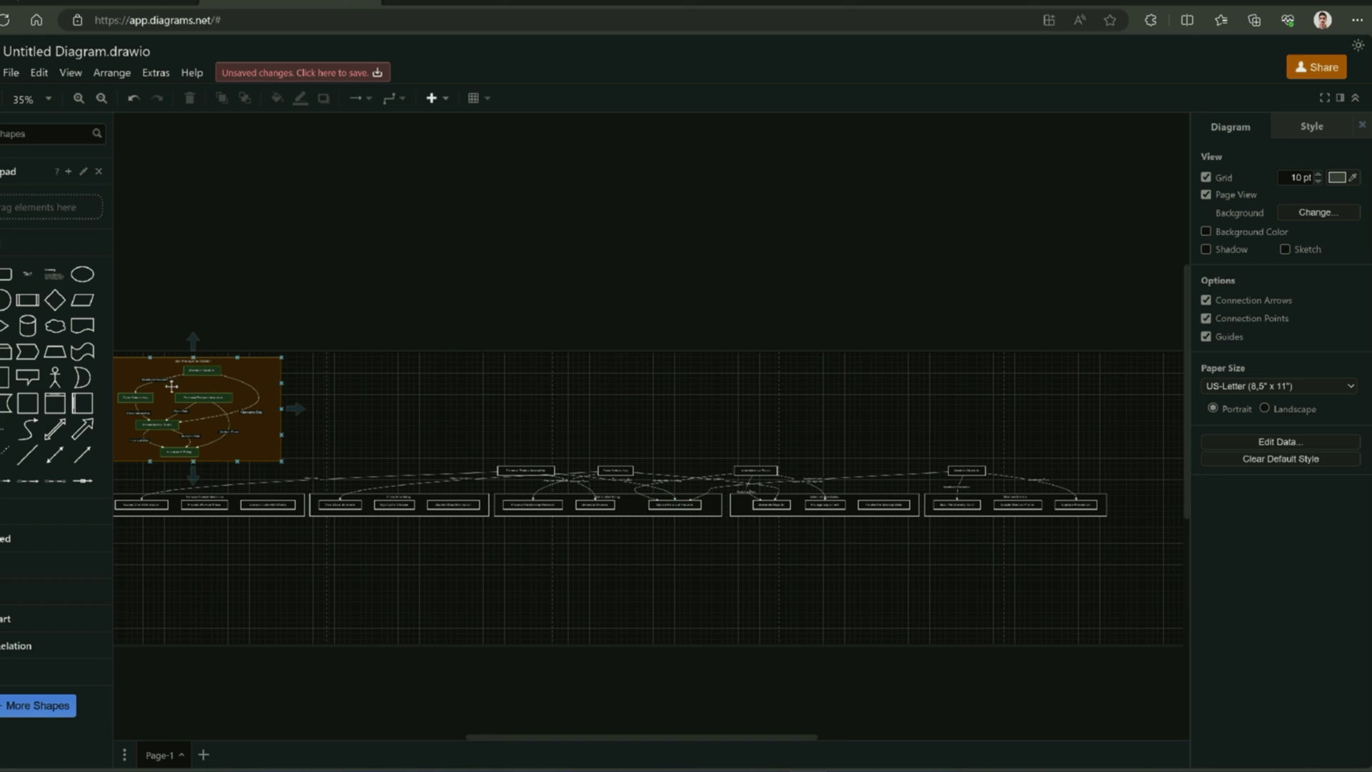
left_click(729, 502)
left_click(970, 526)
left_click(701, 493)
left_click(857, 515)
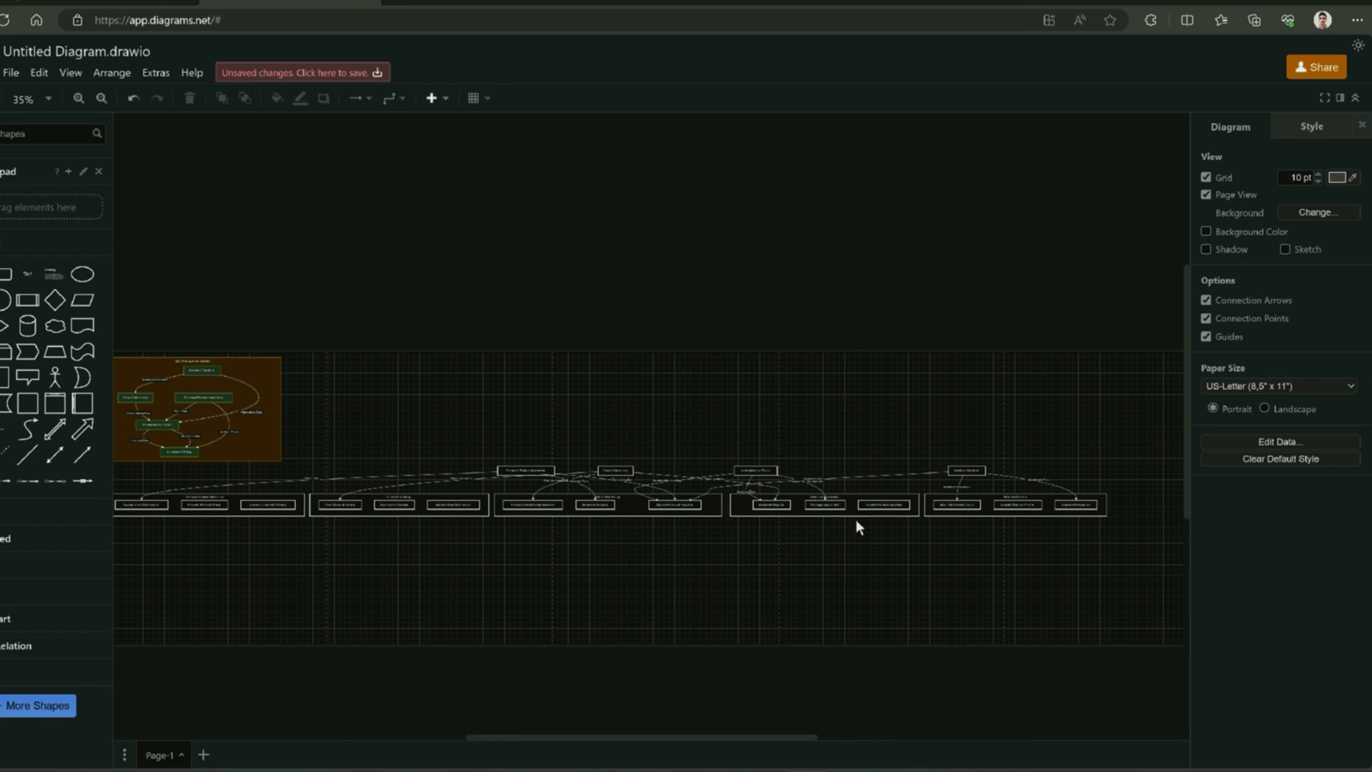
left_click(1044, 533)
scroll(1001, 542, "up", 9)
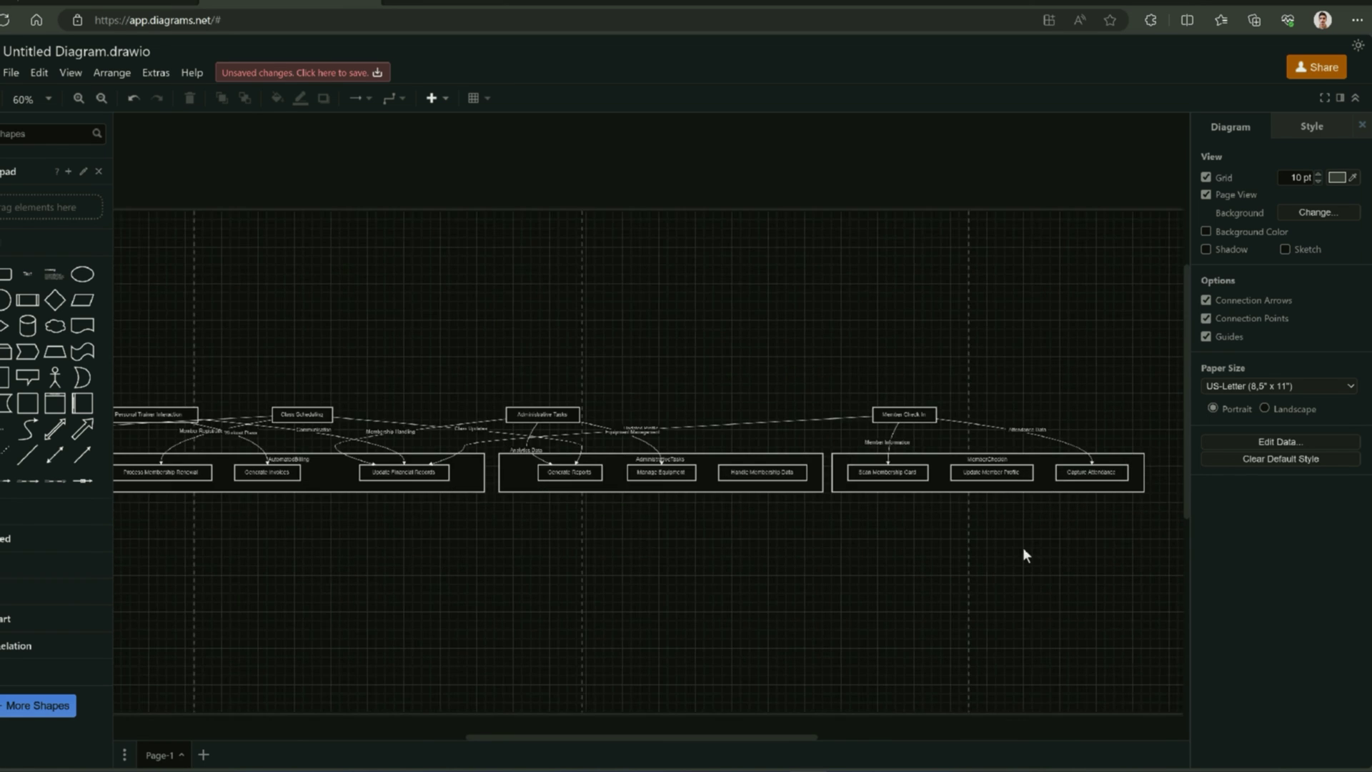
scroll(854, 501, "down", 1)
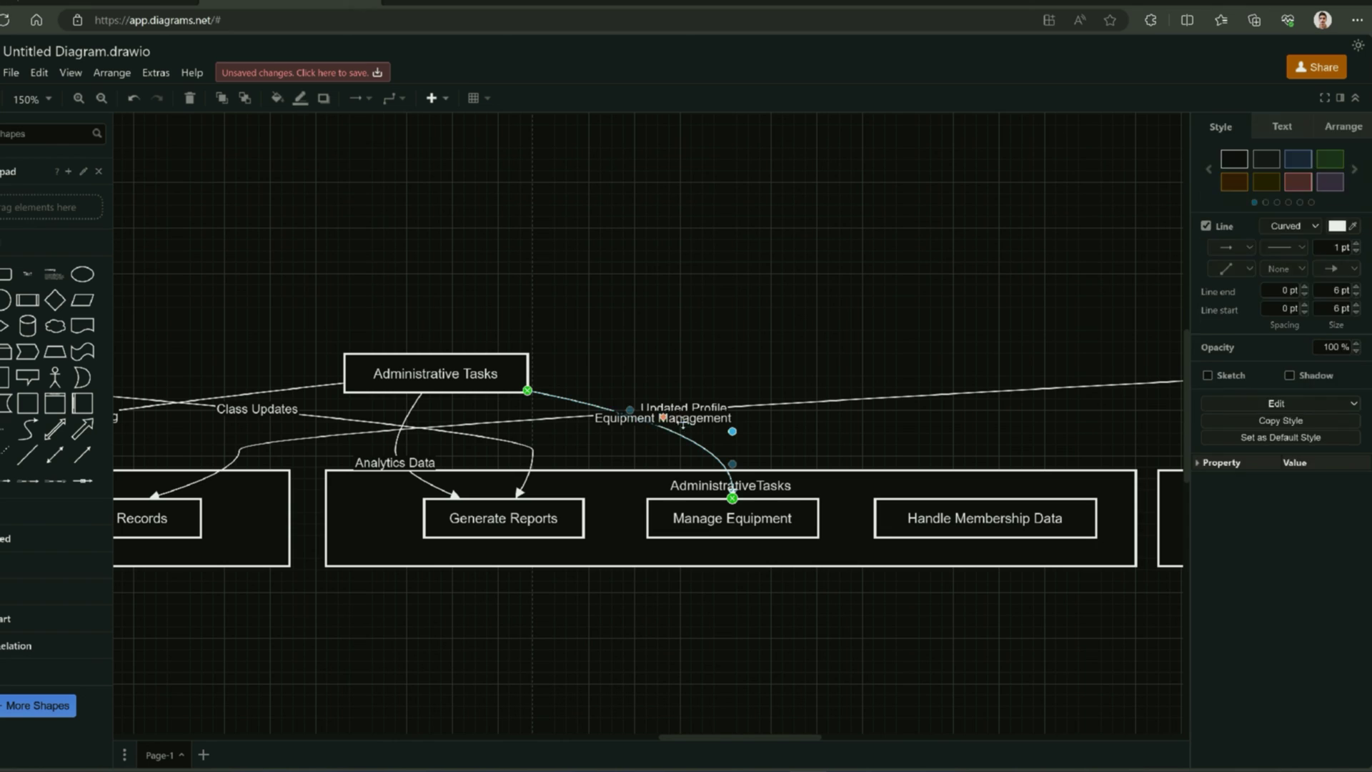
double_click(658, 418)
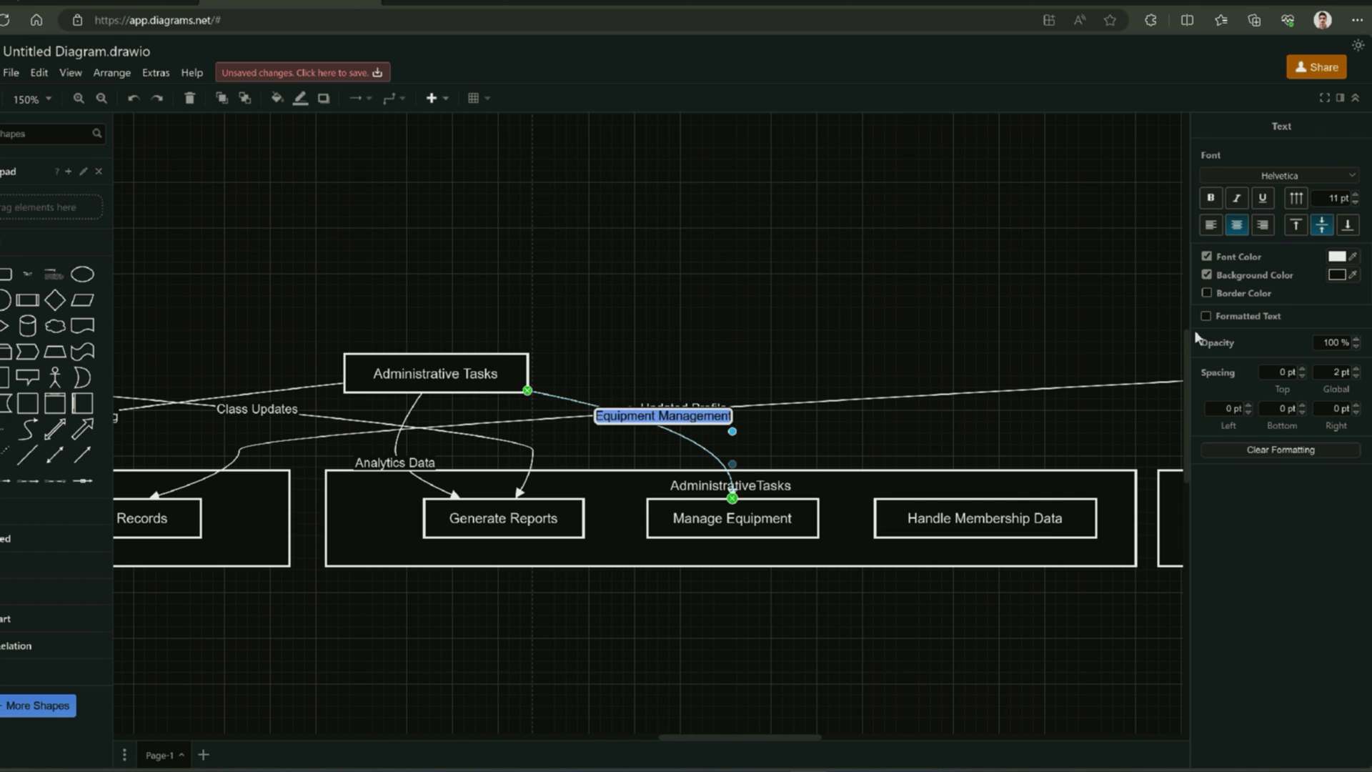
left_click(918, 388)
scroll(918, 388, "down", 3)
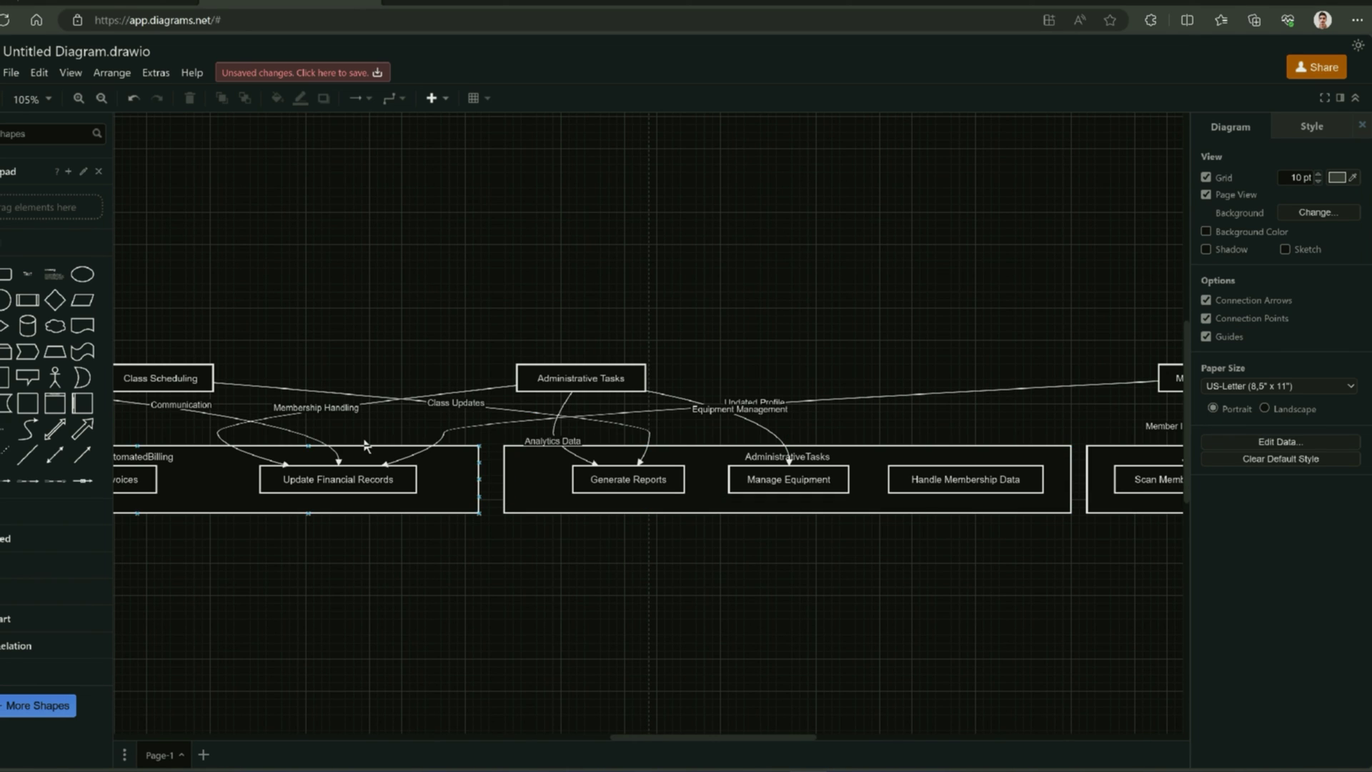